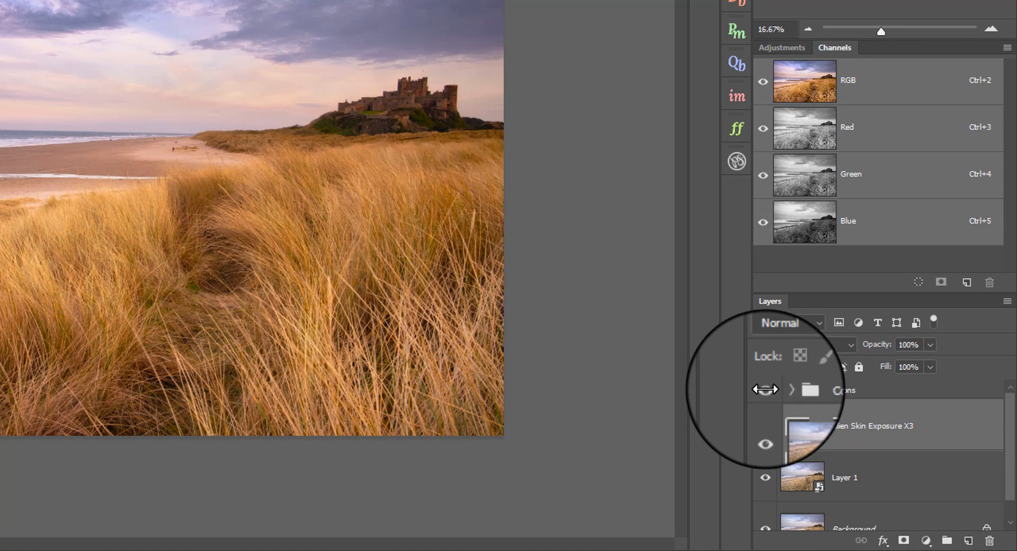
- Hide the Comparisons layer group and launch the Alien Skin Exposure X3 filter on the Alien Skin Exposure X3 layer
{"action": "left_click", "coordinate": [765, 389]}
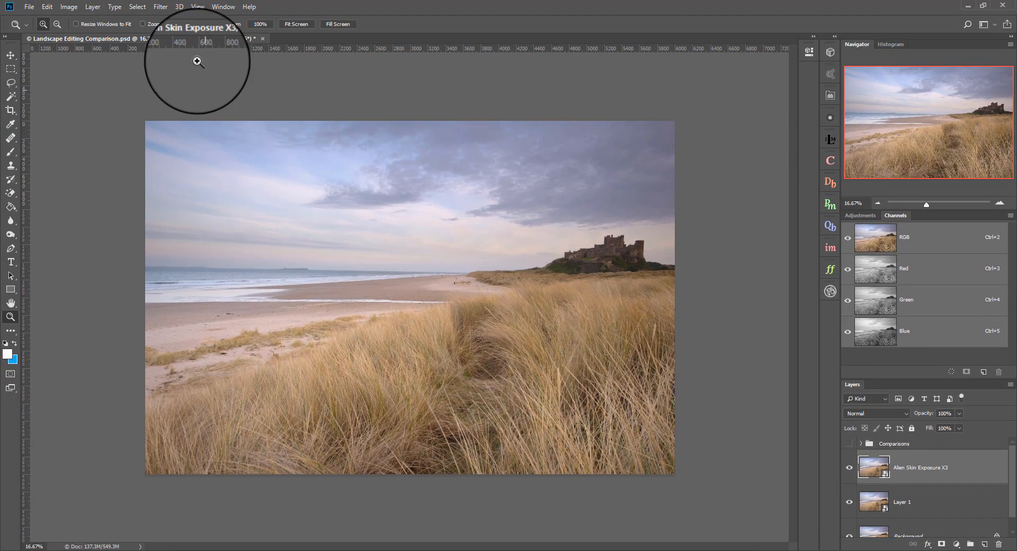
{"action": "left_click", "coordinate": [168, 7]}
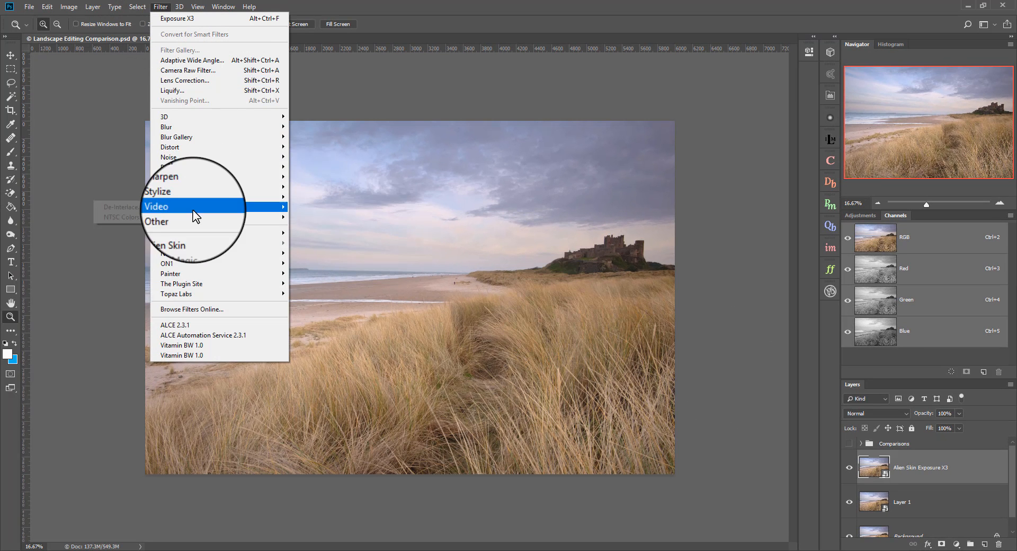
{"action": "mouse_move", "coordinate": [195, 233]}
{"action": "left_click", "coordinate": [140, 239]}
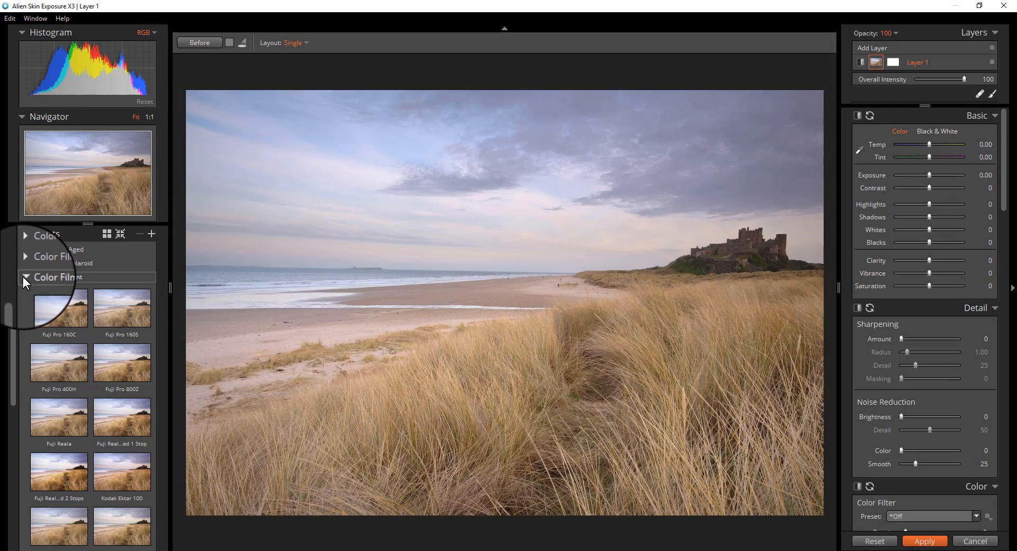
- Apply the Kodak Ektar 100 preset from the Color Films - Print category to the landscape photo
{"action": "left_click", "coordinate": [24, 276]}
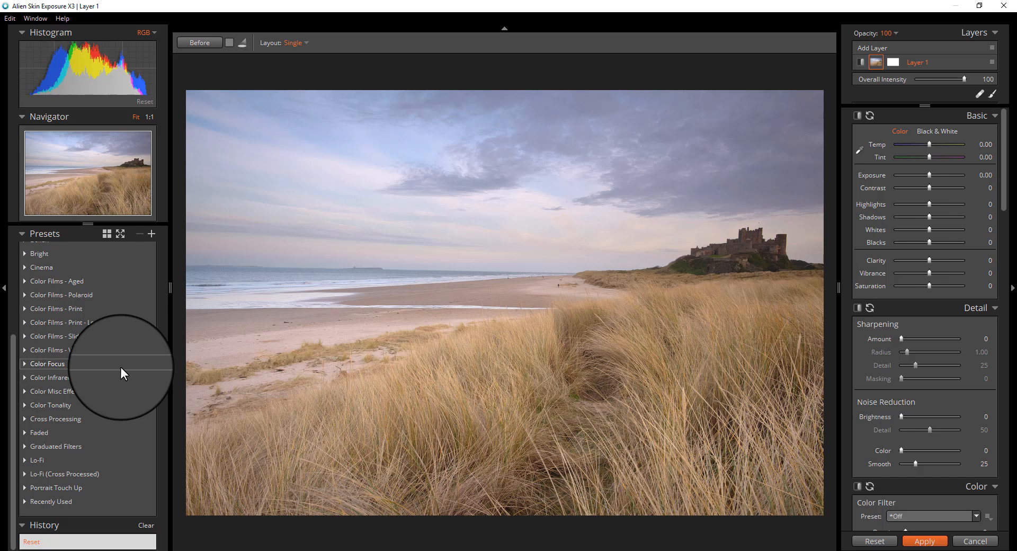
{"action": "left_click", "coordinate": [24, 306]}
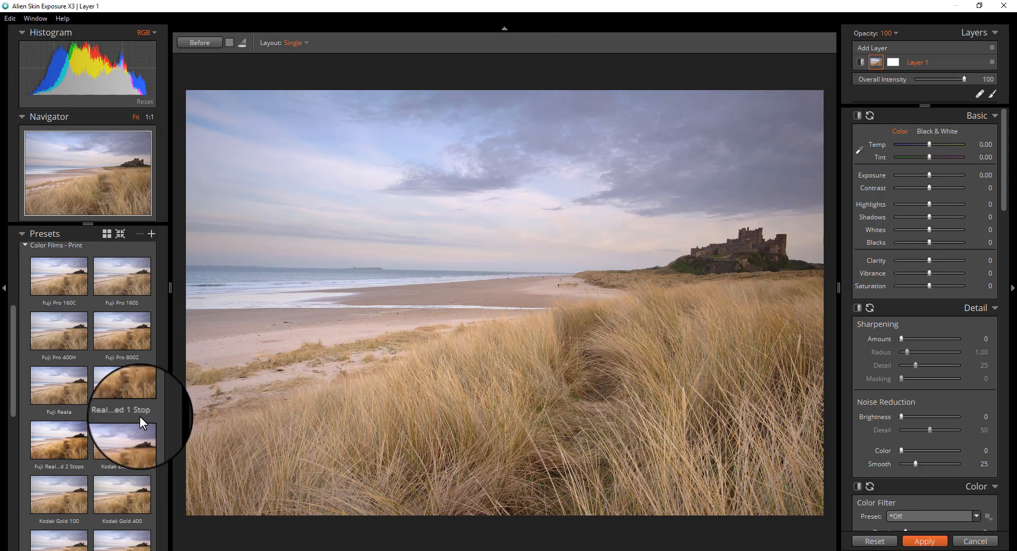
{"action": "left_click", "coordinate": [118, 451]}
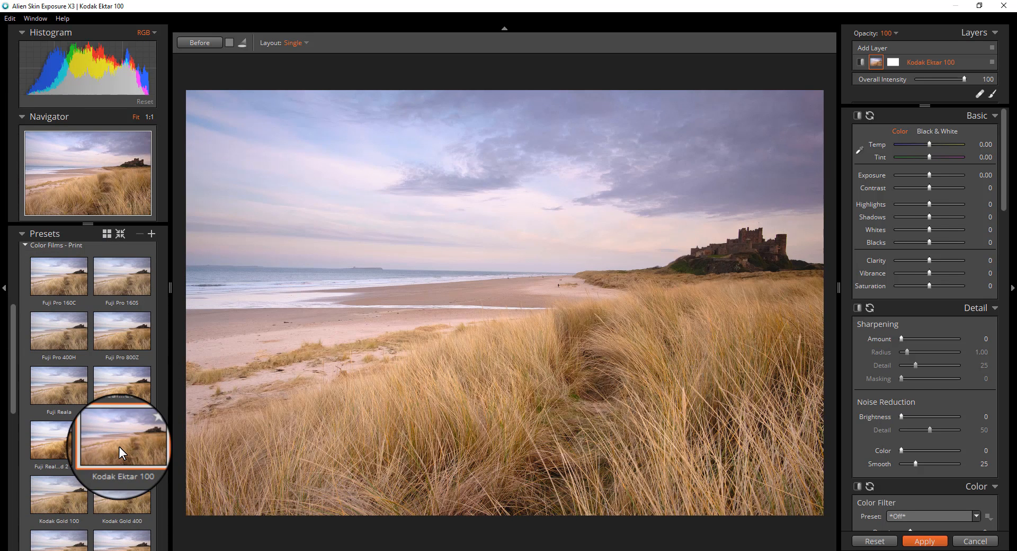
{"action": "scroll", "coordinate": [116, 447], "scroll_direction": "down", "scroll_amount": 1}
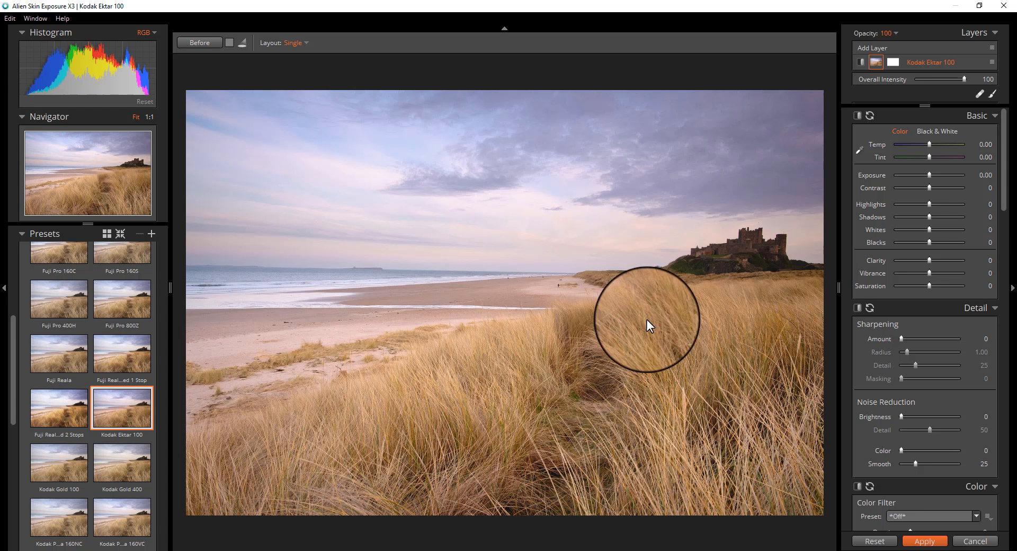
- Review the preset's tone curve and warm the photo by setting the color filter's Cool/Warm to 12
{"action": "left_click_drag", "start_coordinate": [1006, 197], "coordinate": [1011, 312]}
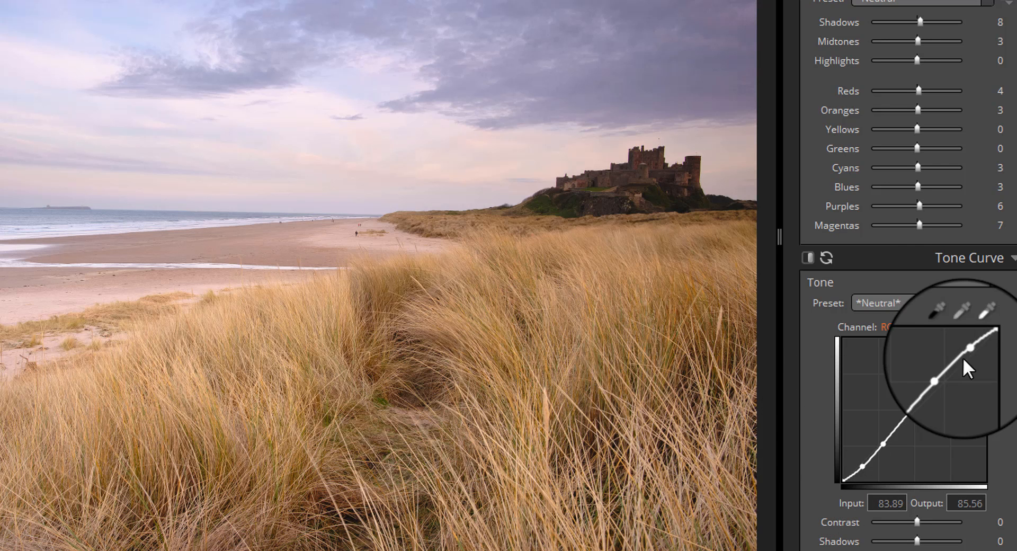
{"action": "left_click_drag", "start_coordinate": [1016, 230], "coordinate": [1016, 156]}
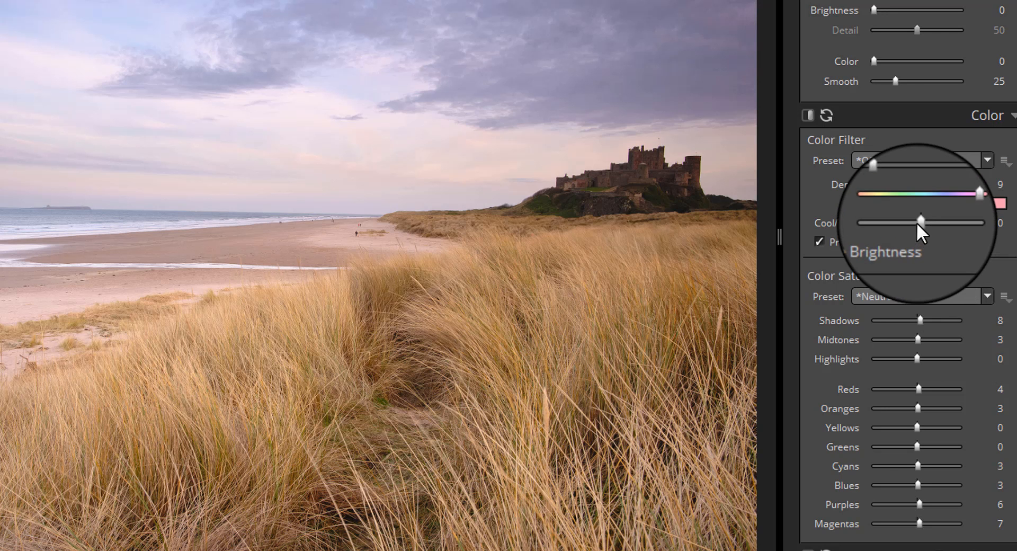
{"action": "mouse_move", "coordinate": [919, 221]}
{"action": "left_mouse_down"}
{"action": "mouse_move", "coordinate": [901, 227]}
{"action": "mouse_move", "coordinate": [924, 228]}
{"action": "left_mouse_up"}
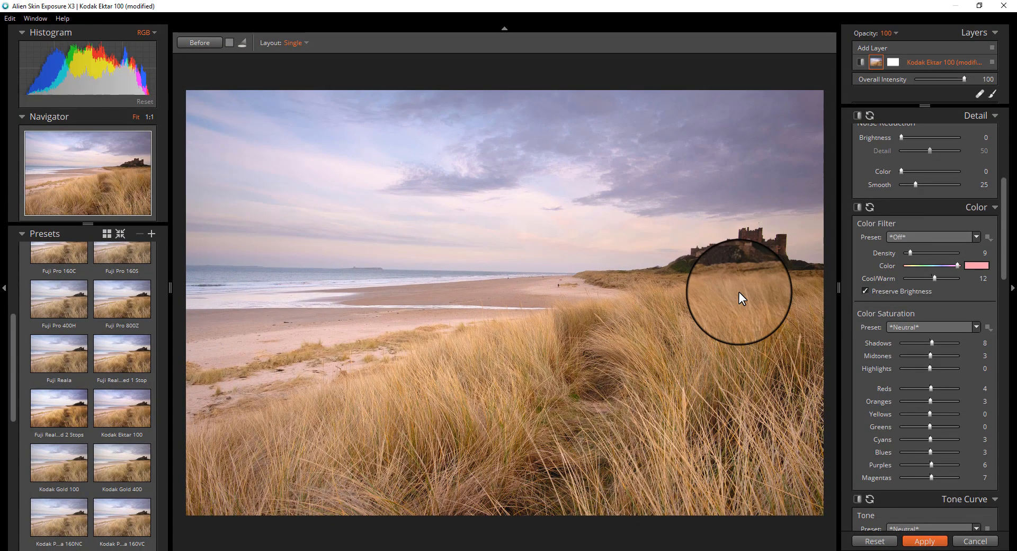
- Set the basic adjustments to Exposure -0.31, Contrast 9, Highlights -8 and Whites 6
{"action": "left_click_drag", "start_coordinate": [1003, 273], "coordinate": [1007, 166]}
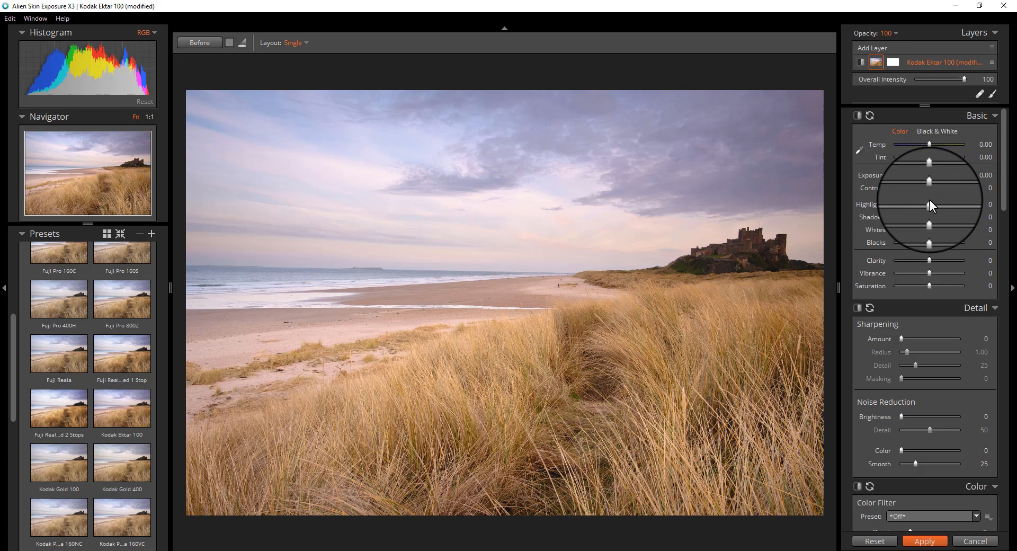
{"action": "left_click_drag", "start_coordinate": [930, 175], "coordinate": [927, 178]}
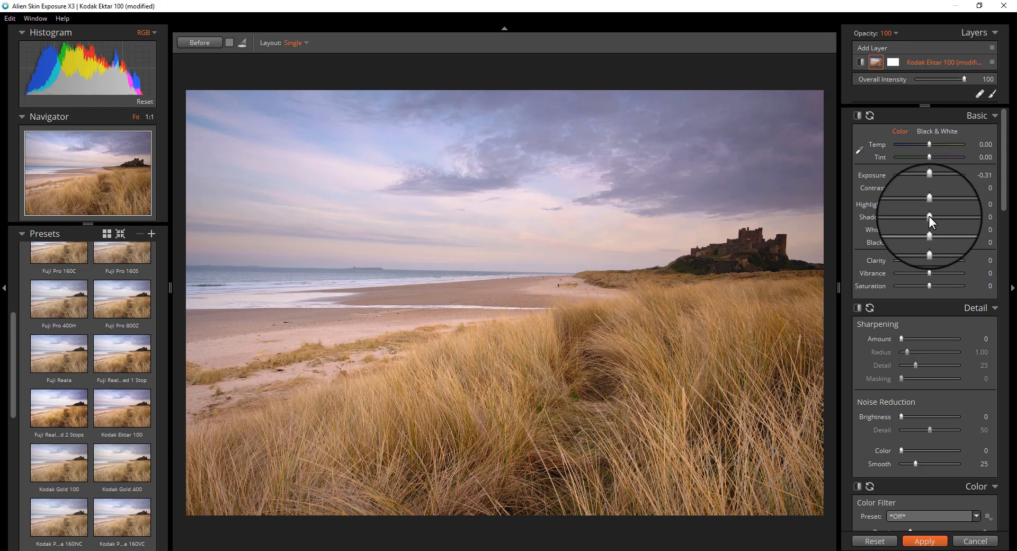
{"action": "left_click_drag", "start_coordinate": [930, 189], "coordinate": [932, 228]}
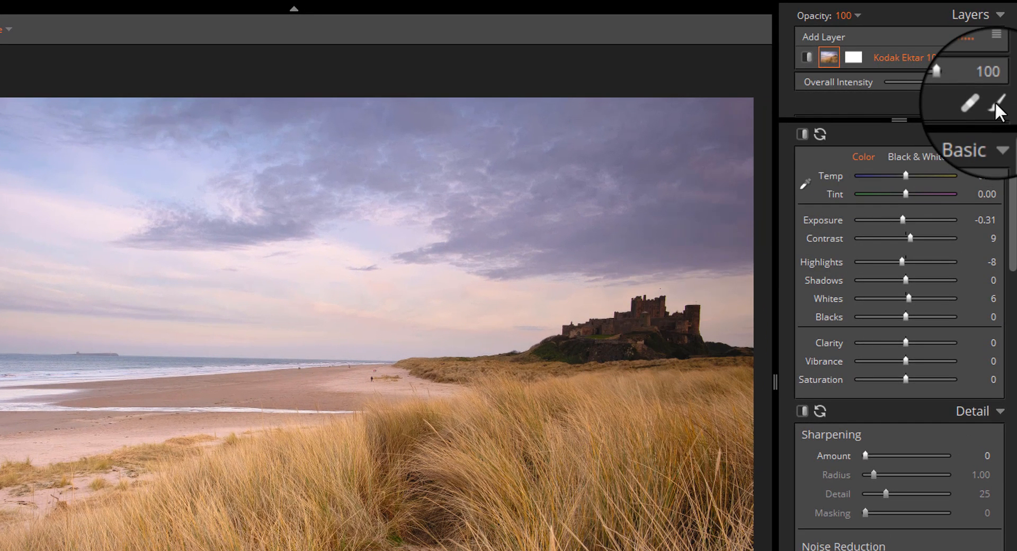
- Prepare mask brush A with the Neutral preset on a new layer, with the castle shown at 1:1 and the mask overlay on
{"action": "left_click", "coordinate": [996, 102]}
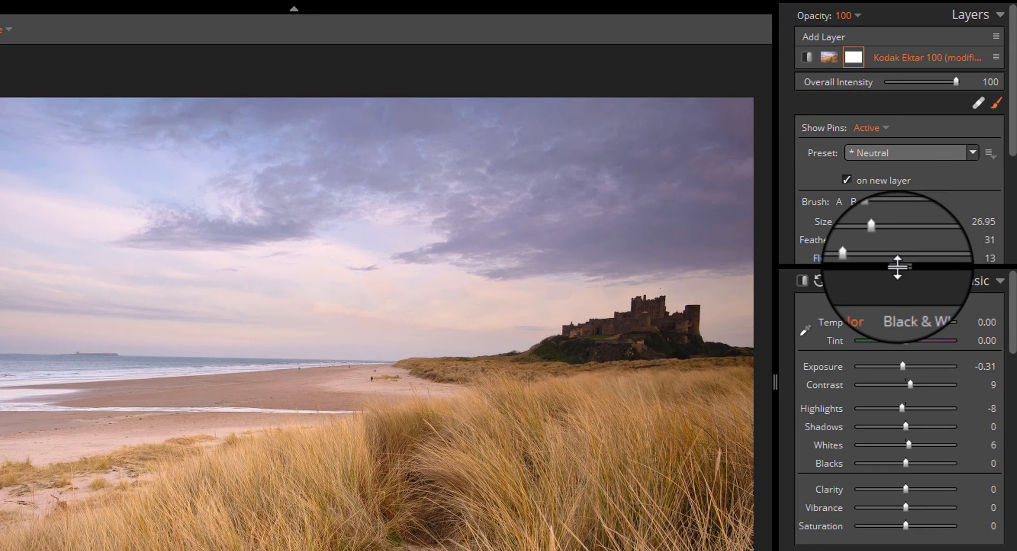
{"action": "left_click_drag", "start_coordinate": [900, 266], "coordinate": [894, 473]}
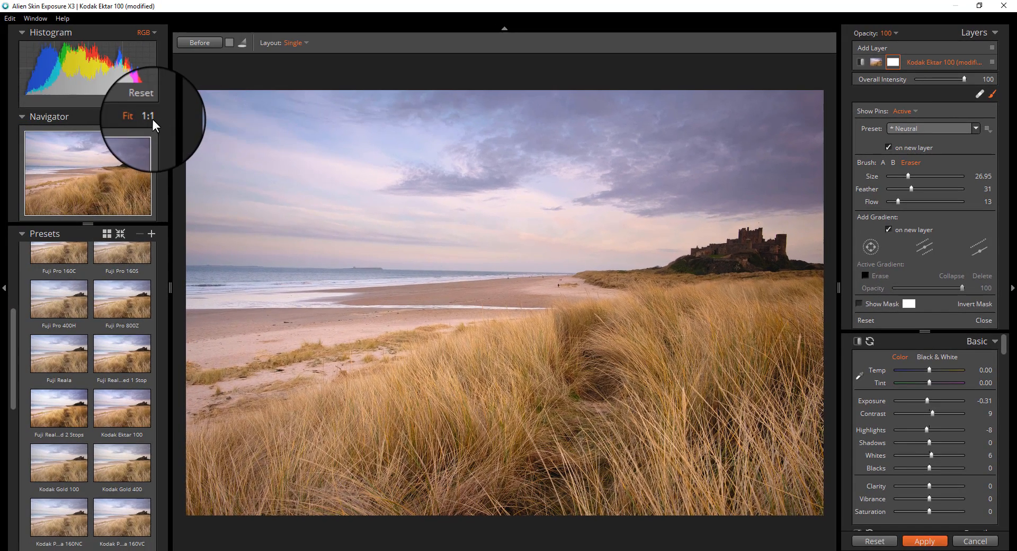
{"action": "left_click", "coordinate": [151, 119]}
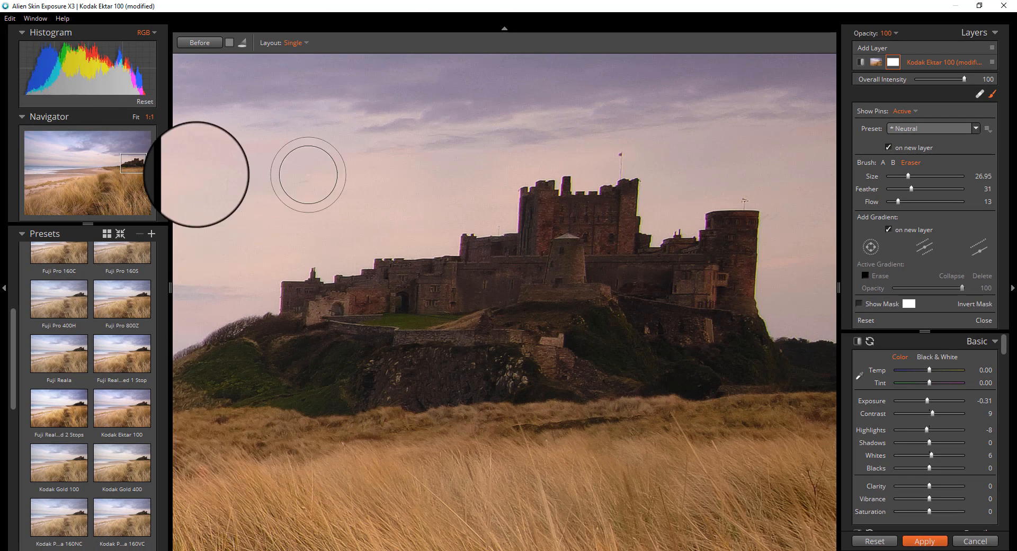
{"action": "left_click_drag", "start_coordinate": [137, 164], "coordinate": [134, 164]}
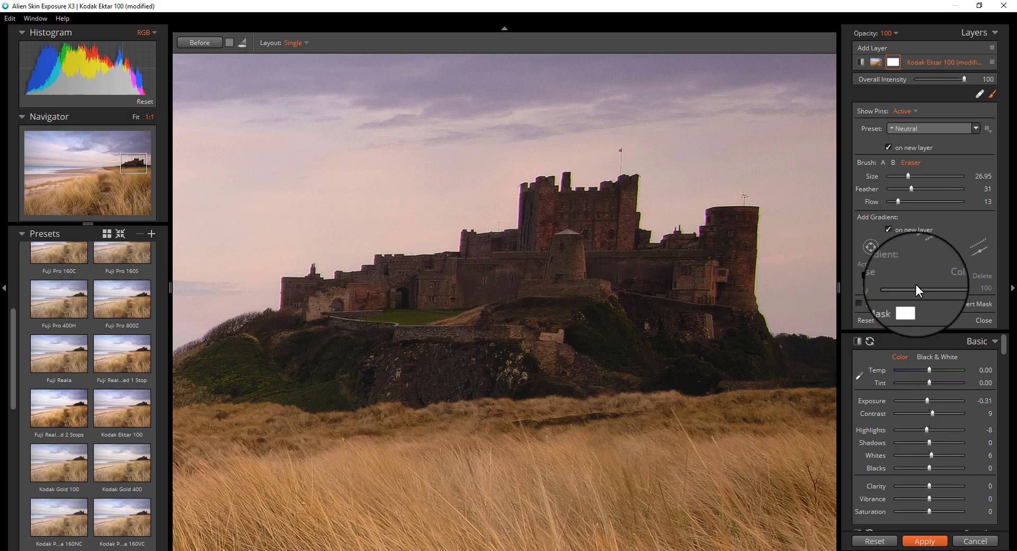
{"action": "left_click", "coordinate": [860, 303]}
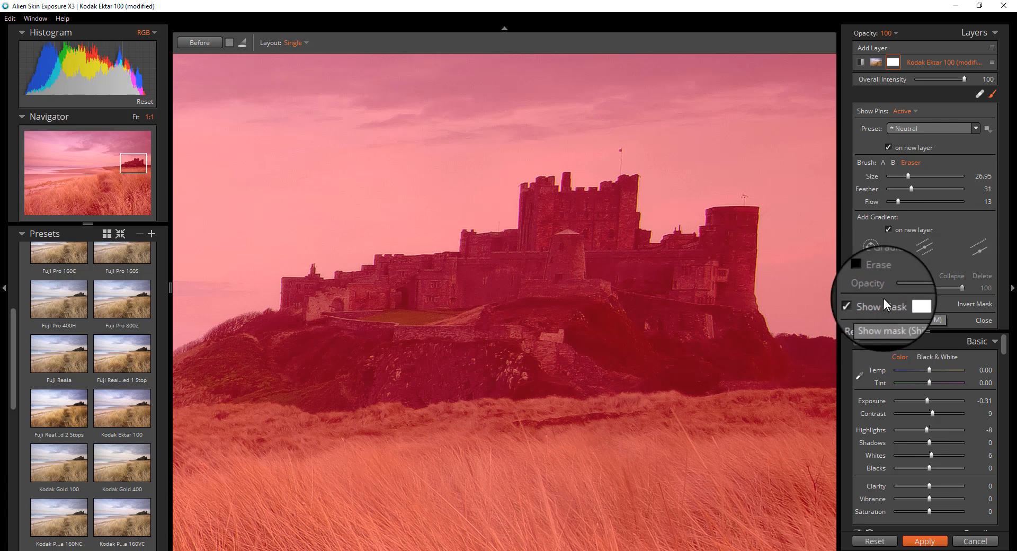
{"action": "left_click", "coordinate": [975, 128]}
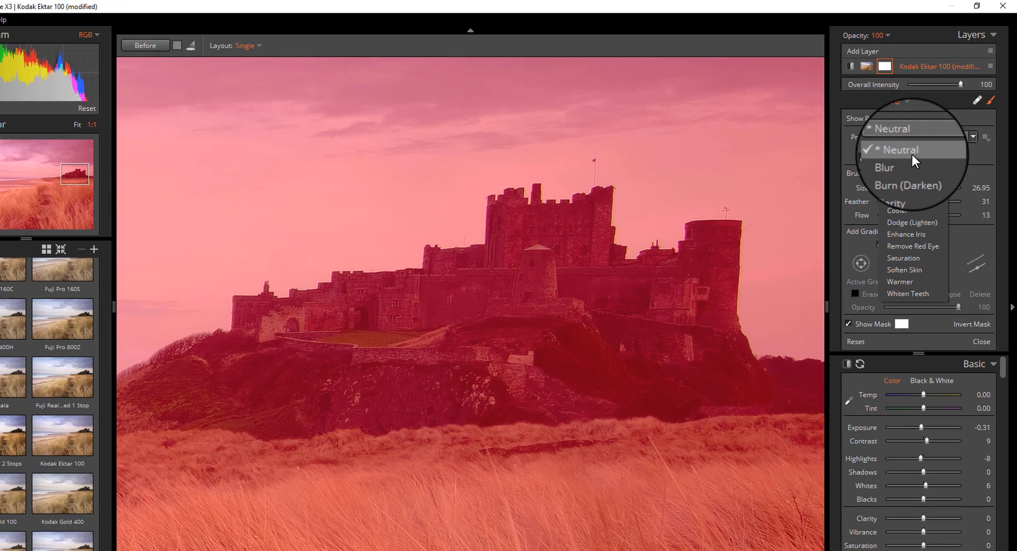
{"action": "left_click", "coordinate": [914, 146]}
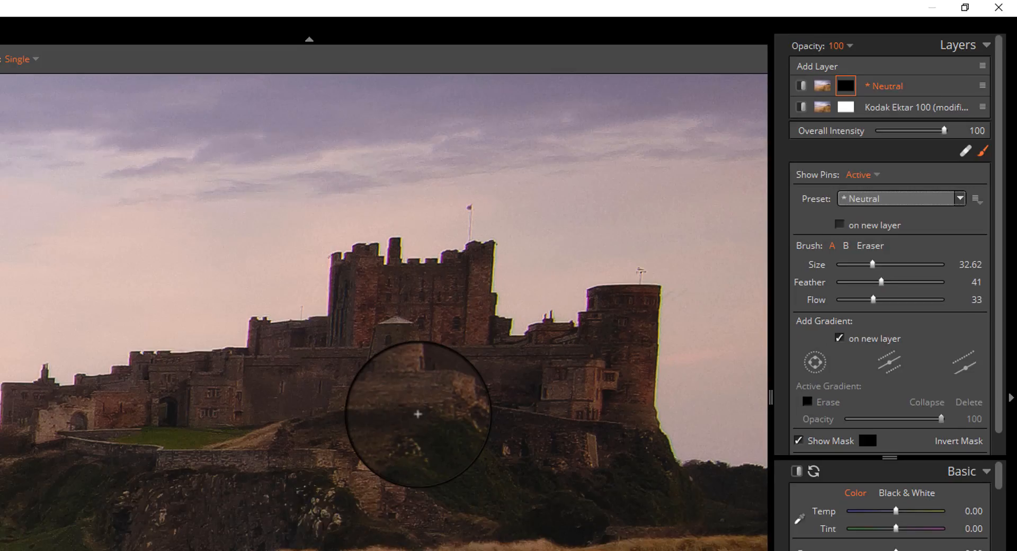
- Paint the mask over the castle and the rocky hill beneath it, dismiss the empty-brush notice and turn off the mask overlay
{"action": "mouse_move", "coordinate": [418, 414]}
{"action": "left_mouse_down"}
{"action": "mouse_move", "coordinate": [413, 351]}
{"action": "mouse_move", "coordinate": [281, 407]}
{"action": "mouse_move", "coordinate": [156, 430]}
{"action": "left_mouse_up"}
{"action": "mouse_move", "coordinate": [394, 311]}
{"action": "left_mouse_down"}
{"action": "mouse_move", "coordinate": [318, 313]}
{"action": "mouse_move", "coordinate": [299, 302]}
{"action": "mouse_move", "coordinate": [386, 299]}
{"action": "mouse_move", "coordinate": [403, 276]}
{"action": "mouse_move", "coordinate": [460, 279]}
{"action": "mouse_move", "coordinate": [480, 250]}
{"action": "mouse_move", "coordinate": [493, 256]}
{"action": "mouse_move", "coordinate": [542, 221]}
{"action": "mouse_move", "coordinate": [538, 199]}
{"action": "mouse_move", "coordinate": [591, 212]}
{"action": "mouse_move", "coordinate": [616, 204]}
{"action": "mouse_move", "coordinate": [615, 256]}
{"action": "mouse_move", "coordinate": [683, 277]}
{"action": "mouse_move", "coordinate": [715, 280]}
{"action": "mouse_move", "coordinate": [730, 239]}
{"action": "mouse_move", "coordinate": [726, 313]}
{"action": "left_mouse_up"}
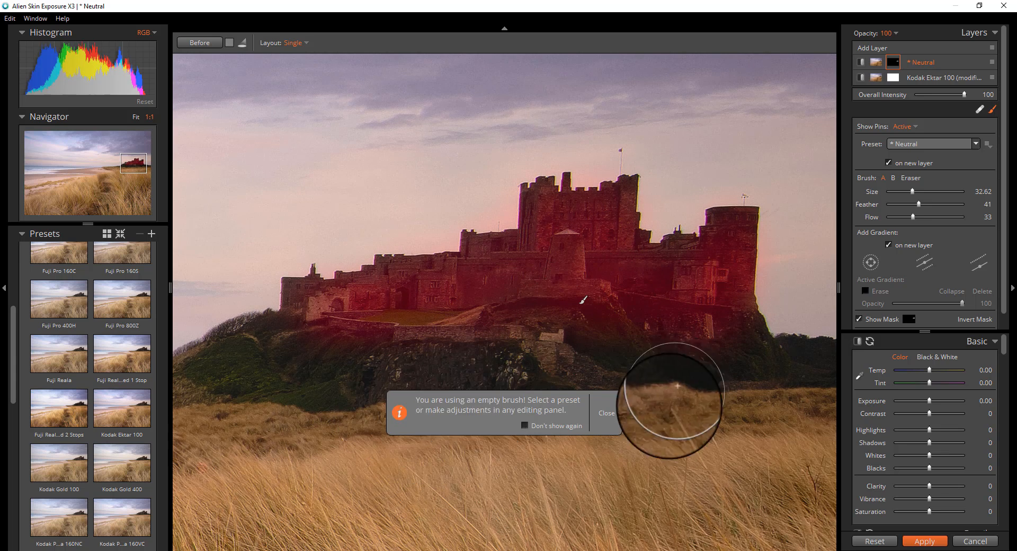
{"action": "left_click", "coordinate": [607, 413]}
{"action": "mouse_move", "coordinate": [582, 300]}
{"action": "left_mouse_down"}
{"action": "mouse_move", "coordinate": [608, 300]}
{"action": "mouse_move", "coordinate": [608, 347]}
{"action": "mouse_move", "coordinate": [818, 361]}
{"action": "mouse_move", "coordinate": [647, 361]}
{"action": "mouse_move", "coordinate": [501, 313]}
{"action": "mouse_move", "coordinate": [372, 315]}
{"action": "mouse_move", "coordinate": [310, 290]}
{"action": "mouse_move", "coordinate": [279, 294]}
{"action": "mouse_move", "coordinate": [588, 259]}
{"action": "mouse_move", "coordinate": [468, 300]}
{"action": "mouse_move", "coordinate": [425, 302]}
{"action": "mouse_move", "coordinate": [528, 328]}
{"action": "mouse_move", "coordinate": [410, 344]}
{"action": "mouse_move", "coordinate": [454, 364]}
{"action": "mouse_move", "coordinate": [509, 362]}
{"action": "mouse_move", "coordinate": [400, 371]}
{"action": "mouse_move", "coordinate": [620, 370]}
{"action": "left_mouse_up"}
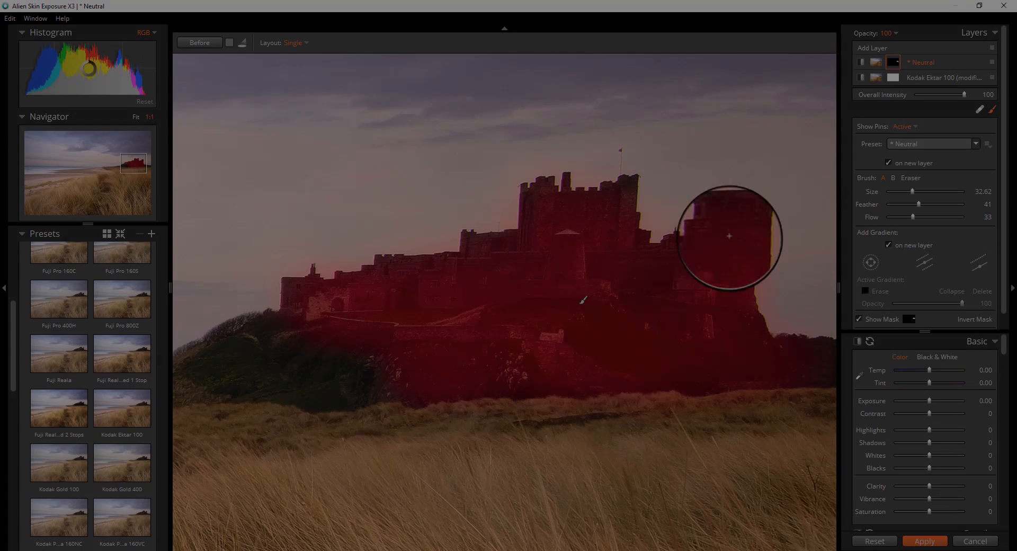
{"action": "left_click", "coordinate": [857, 319]}
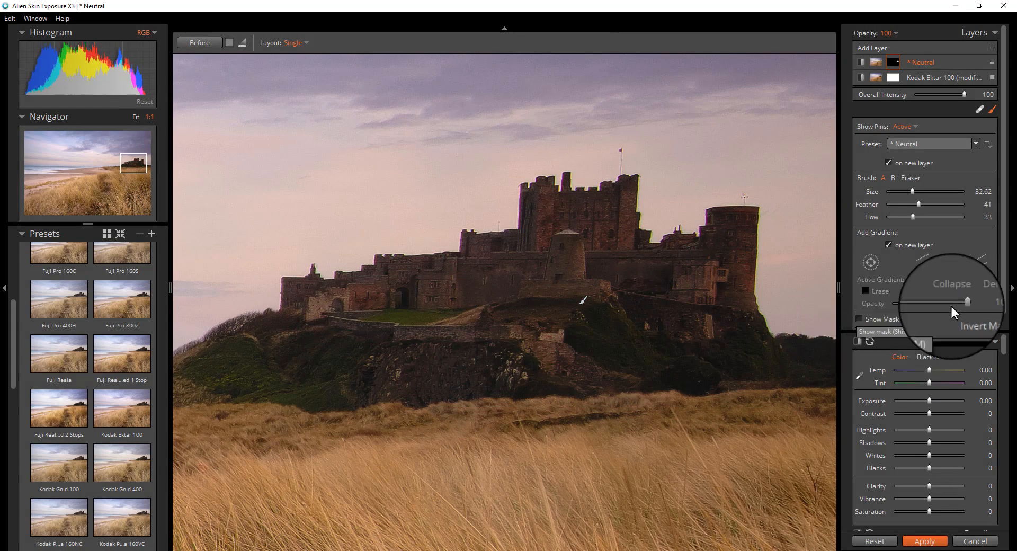
- Set the castle layer's basic adjustments to Exposure 0.63, Contrast 16, Clarity 11, Vibrance 19 and Saturation 11
{"action": "left_click_drag", "start_coordinate": [979, 331], "coordinate": [980, 204]}
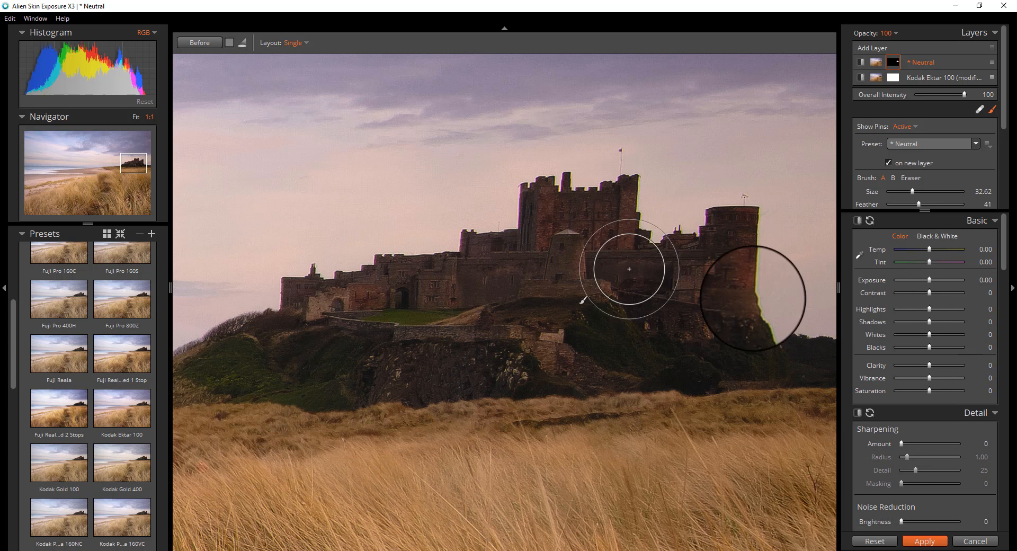
{"action": "left_click_drag", "start_coordinate": [930, 279], "coordinate": [935, 294]}
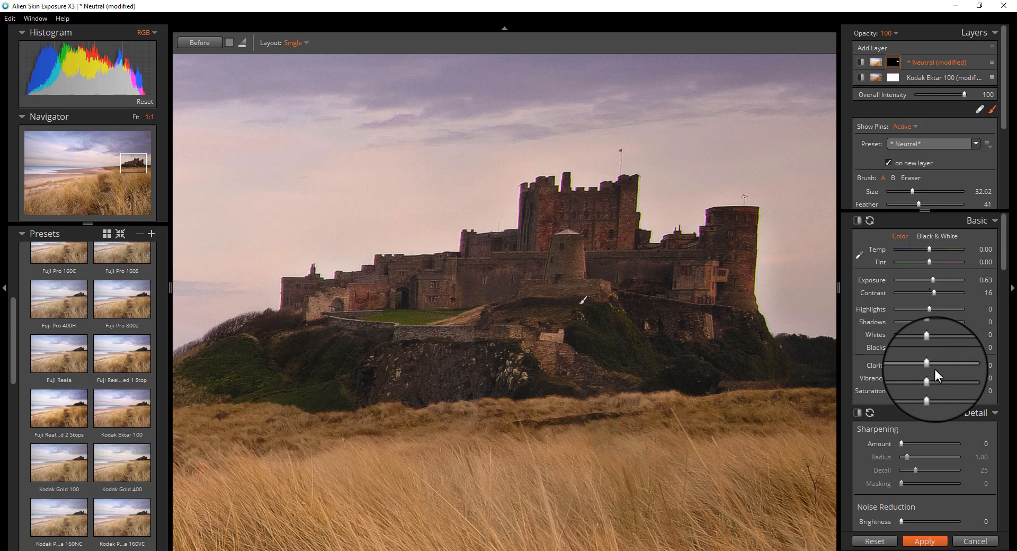
{"action": "left_click_drag", "start_coordinate": [929, 364], "coordinate": [933, 391]}
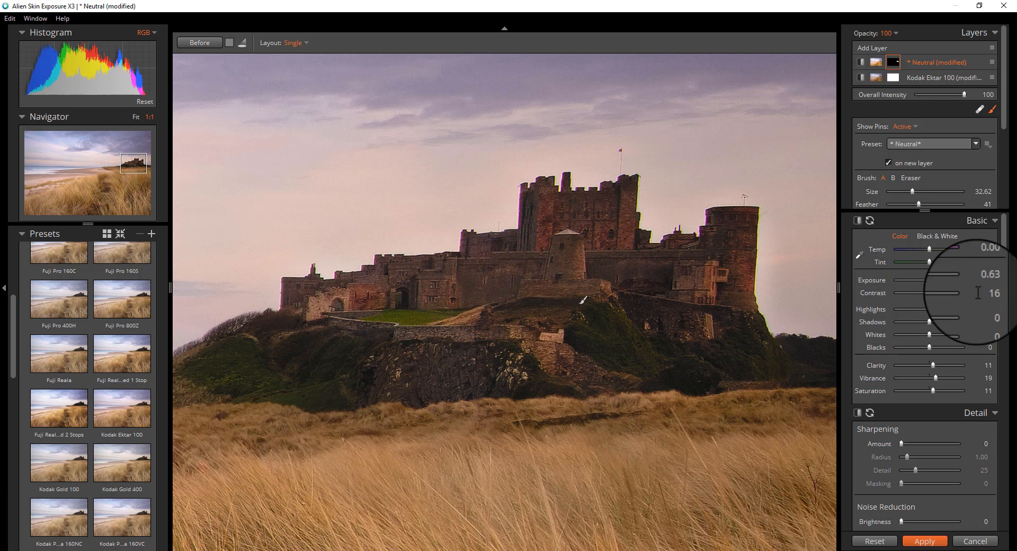
- Set the castle layer's color saturation to Reds 14, Oranges 18, Shadows 12 and Midtones 18
{"action": "left_click_drag", "start_coordinate": [1002, 268], "coordinate": [999, 358]}
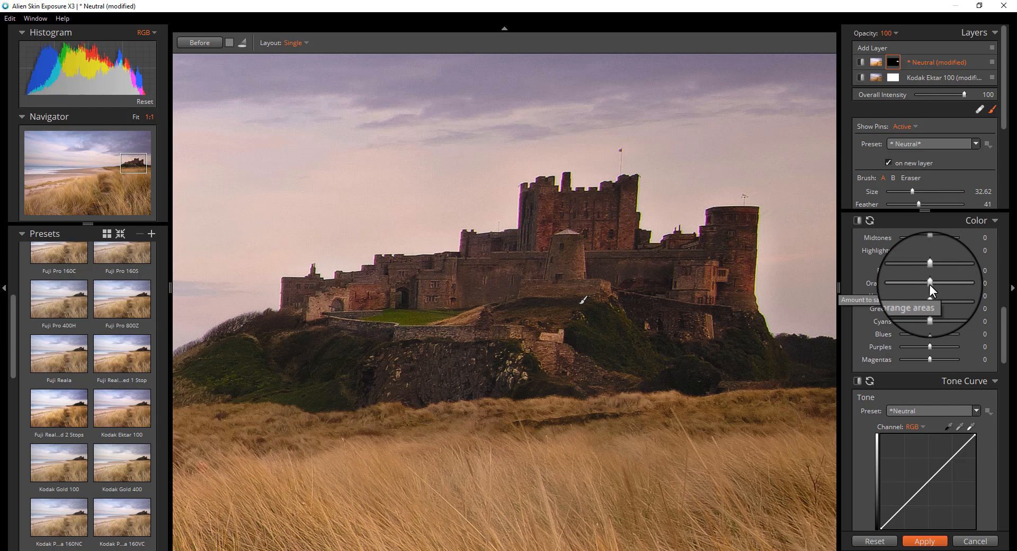
{"action": "left_click_drag", "start_coordinate": [929, 282], "coordinate": [934, 273]}
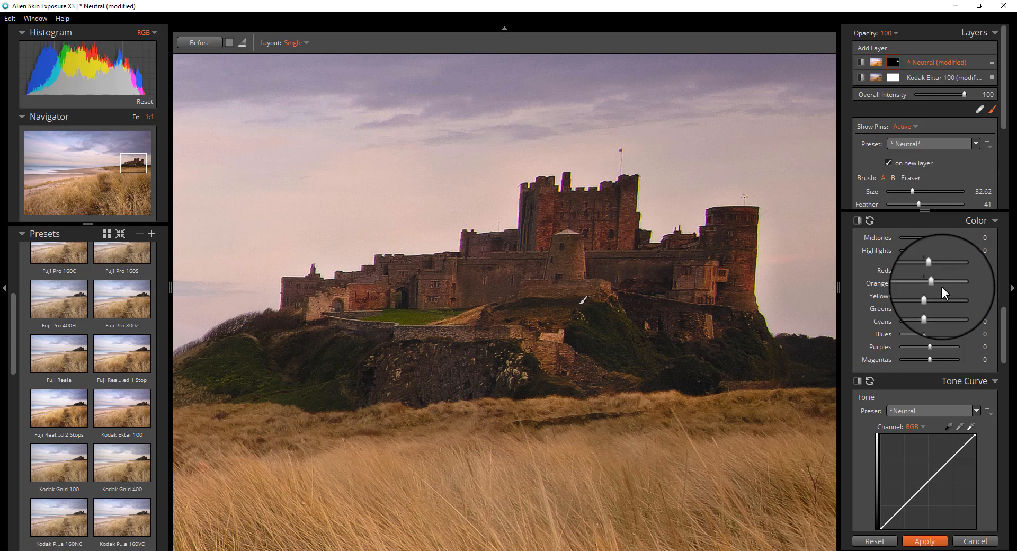
{"action": "left_click_drag", "start_coordinate": [1003, 331], "coordinate": [1004, 308]}
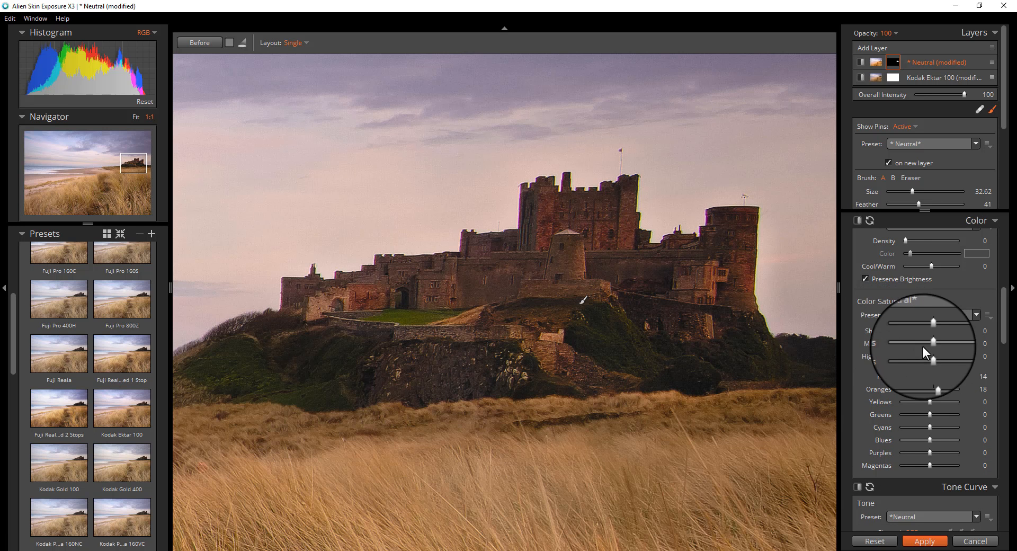
{"action": "left_click_drag", "start_coordinate": [930, 330], "coordinate": [939, 342]}
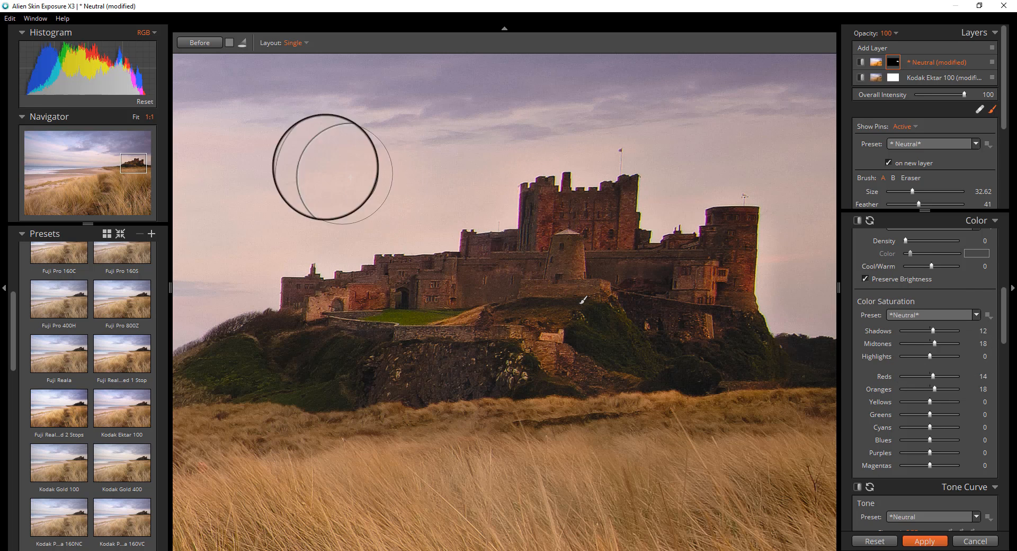
- Compare the whole fitted photo with the castle adjustment layer switched off and back on
{"action": "left_click", "coordinate": [139, 118]}
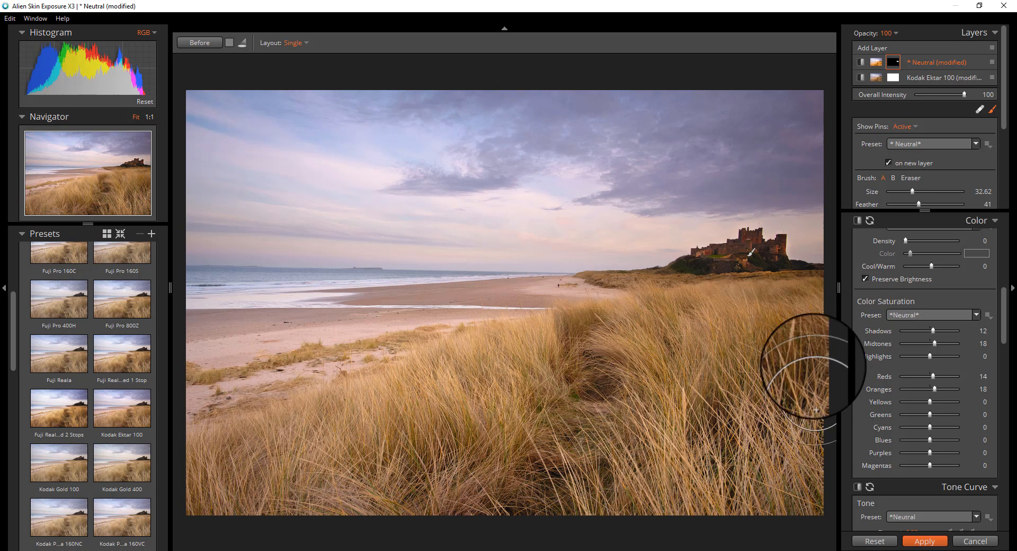
{"action": "left_click", "coordinate": [861, 62]}
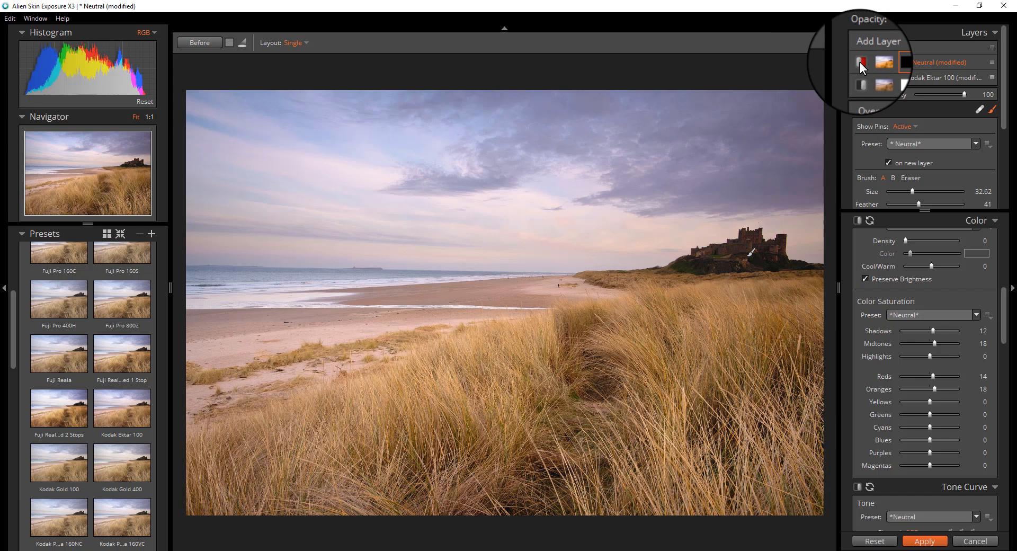
{"action": "left_click", "coordinate": [860, 62]}
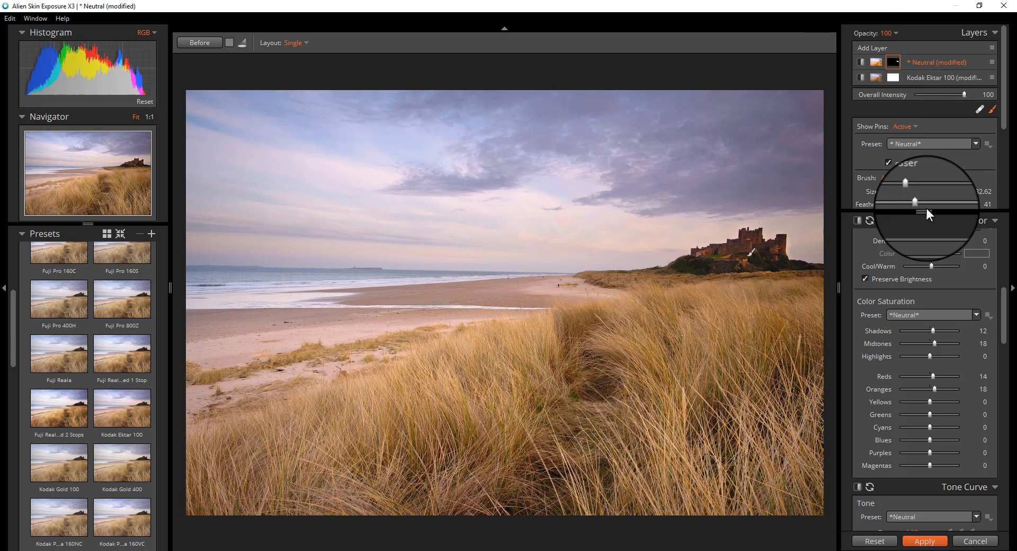
- Add an erasing half-plane gradient on a new layer so its mask covers the sky, with a narrow transition tilted along the dune line
{"action": "left_click_drag", "start_coordinate": [926, 211], "coordinate": [934, 360]}
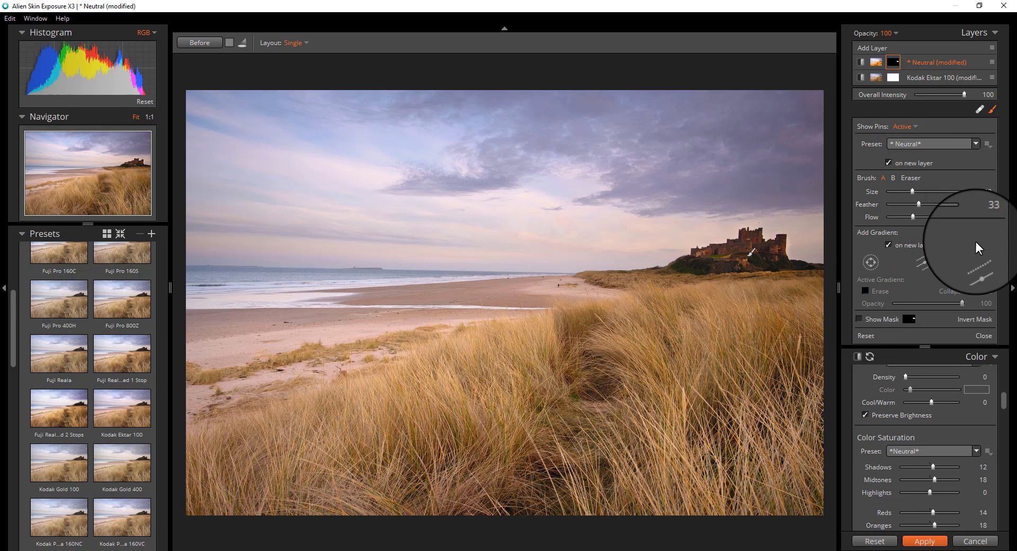
{"action": "left_click", "coordinate": [978, 271]}
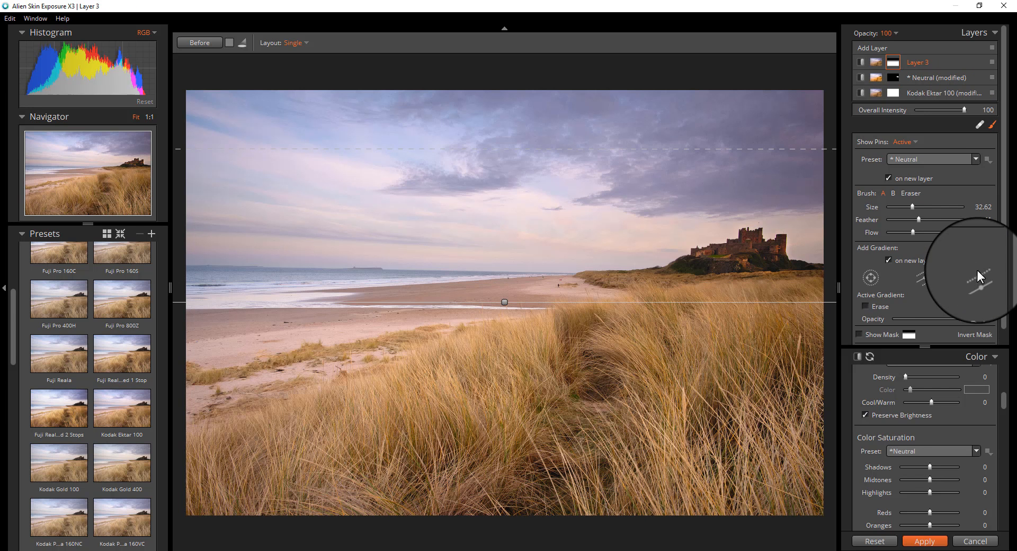
{"action": "left_click", "coordinate": [859, 333]}
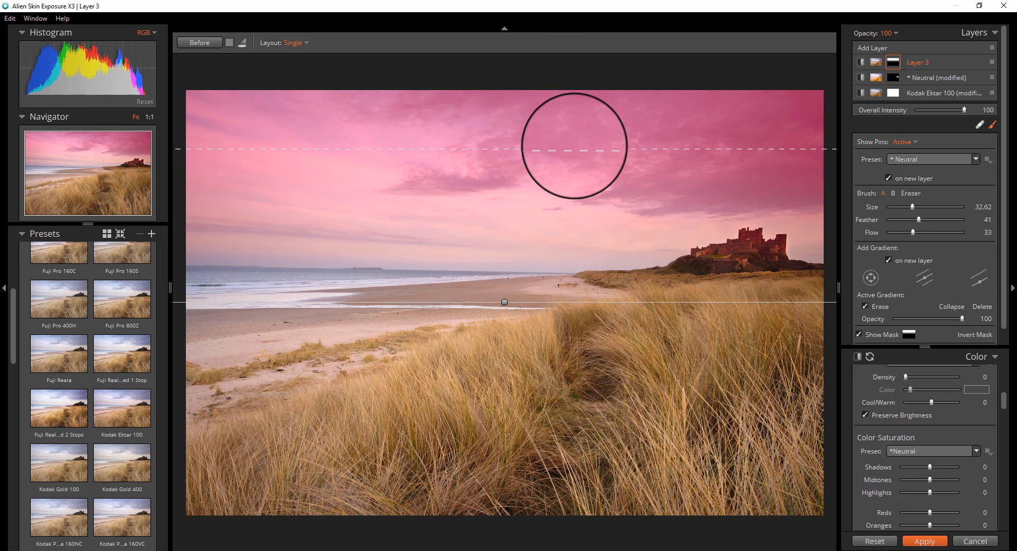
{"action": "left_click_drag", "start_coordinate": [573, 152], "coordinate": [577, 266]}
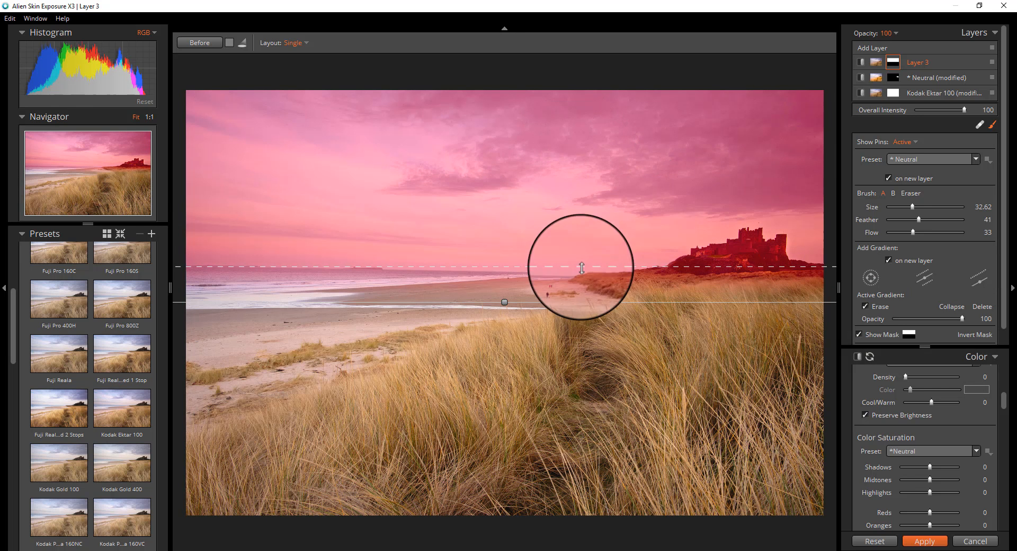
{"action": "left_click_drag", "start_coordinate": [399, 301], "coordinate": [404, 314]}
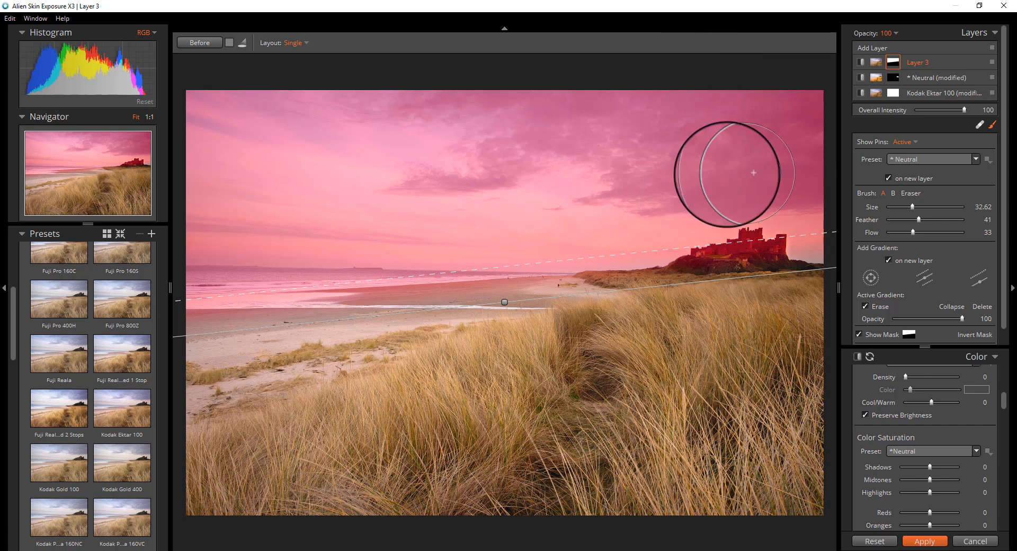
{"action": "left_click", "coordinate": [858, 334]}
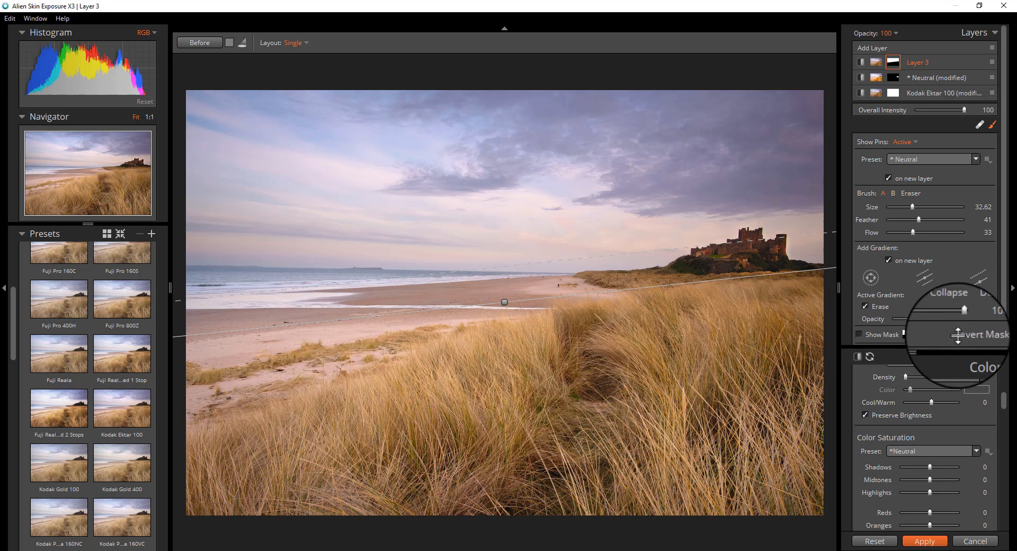
- Set the sky layer's basic adjustments to Exposure -0.39, Contrast 13, Highlights 20, Whites 14 and Vibrance 14
{"action": "left_click_drag", "start_coordinate": [967, 350], "coordinate": [964, 181]}
{"action": "left_click_drag", "start_coordinate": [1006, 284], "coordinate": [1007, 197]}
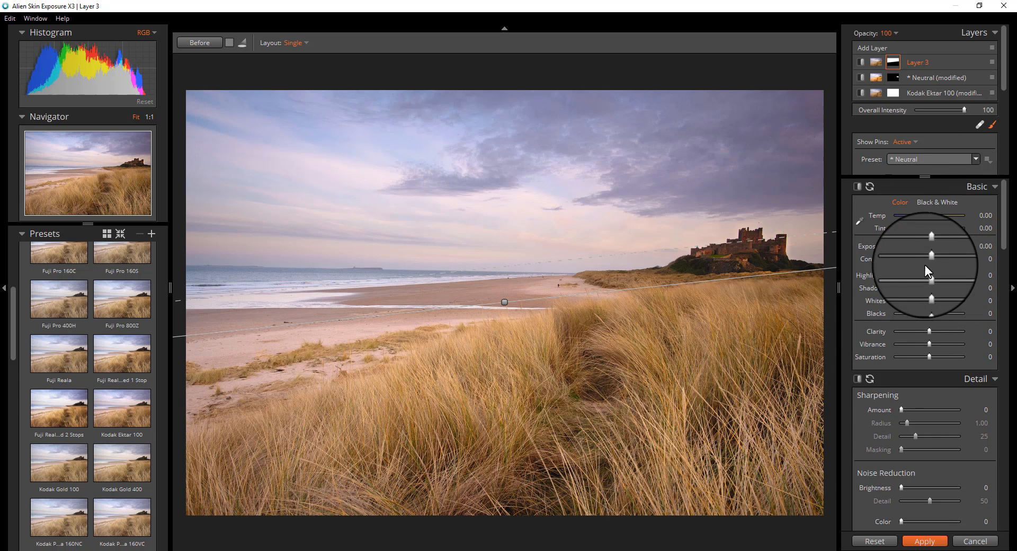
{"action": "left_click_drag", "start_coordinate": [929, 257], "coordinate": [934, 261]}
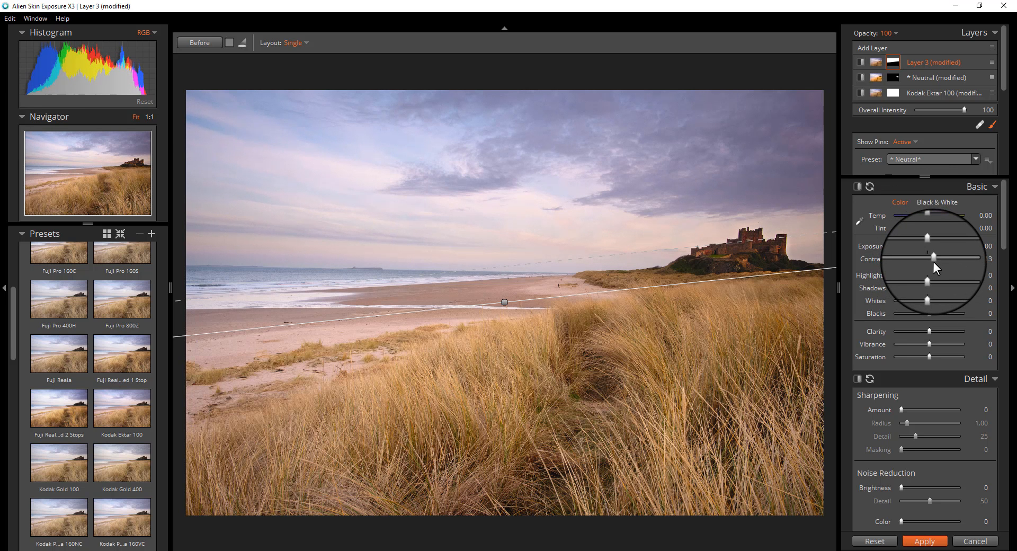
{"action": "left_click", "coordinate": [928, 247]}
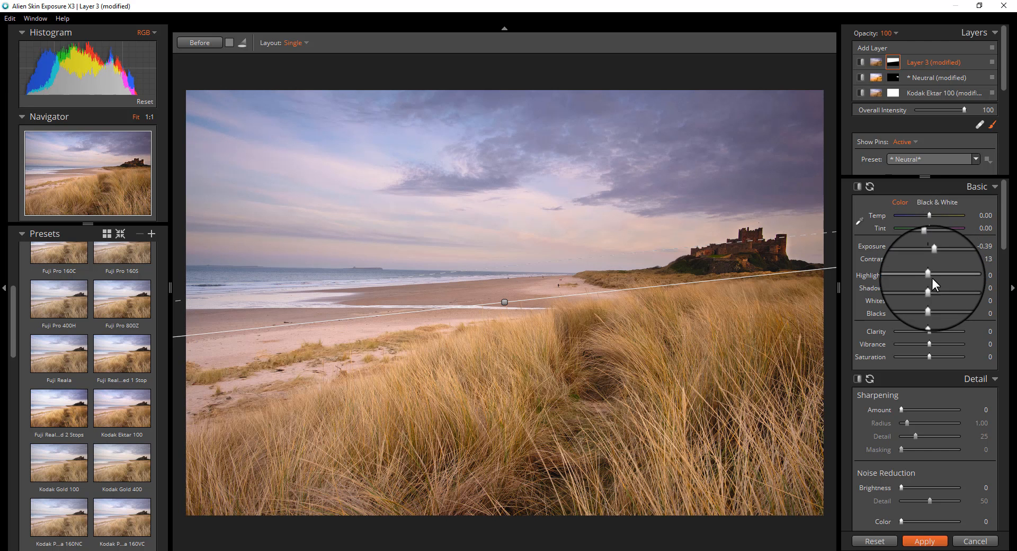
{"action": "left_click_drag", "start_coordinate": [931, 277], "coordinate": [941, 302]}
{"action": "left_click_drag", "start_coordinate": [929, 342], "coordinate": [934, 346]}
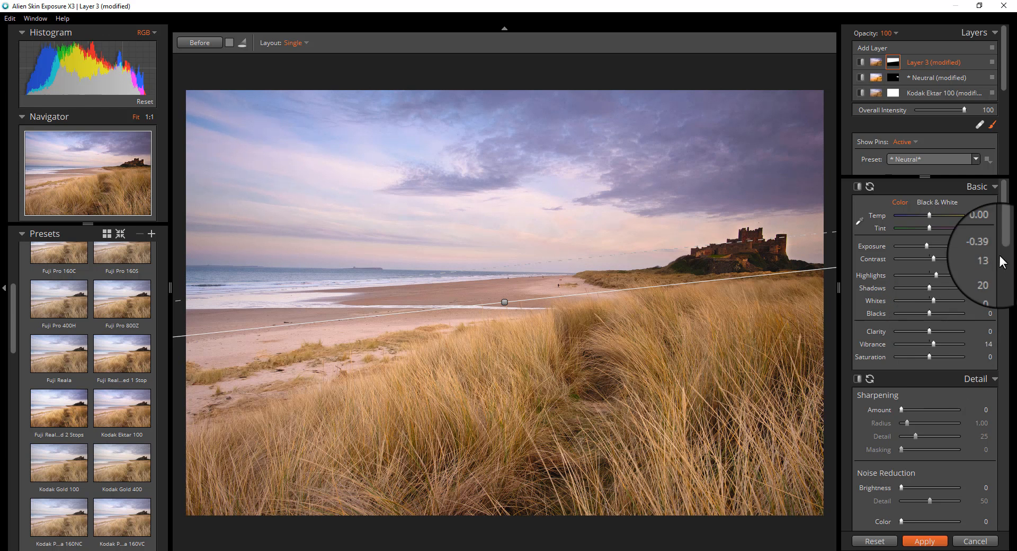
- Set the sky layer's color saturation to Purples 14, Yellows 16, Oranges 8, Blues -7 and Highlights 20
{"action": "left_click_drag", "start_coordinate": [1003, 240], "coordinate": [1006, 341]}
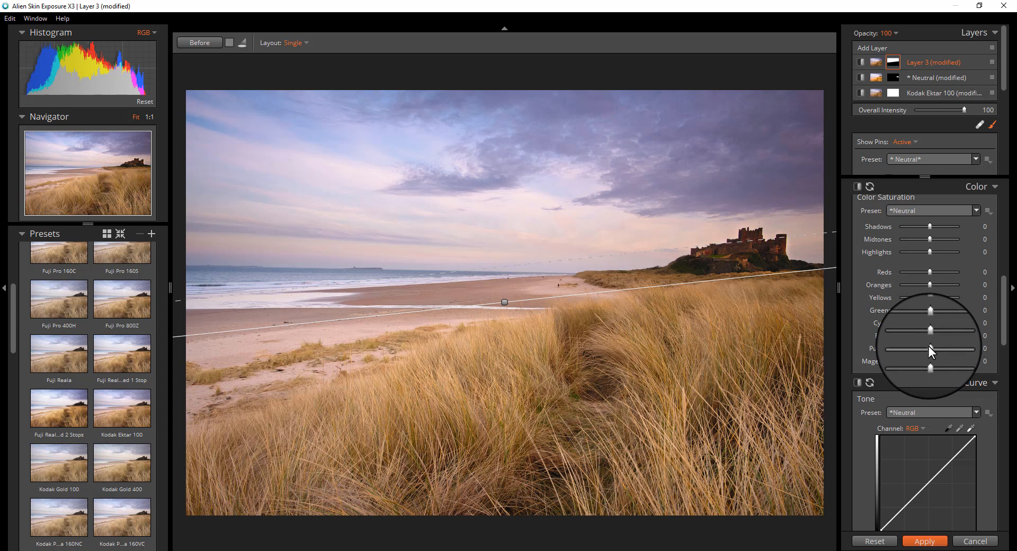
{"action": "left_click_drag", "start_coordinate": [930, 348], "coordinate": [934, 350]}
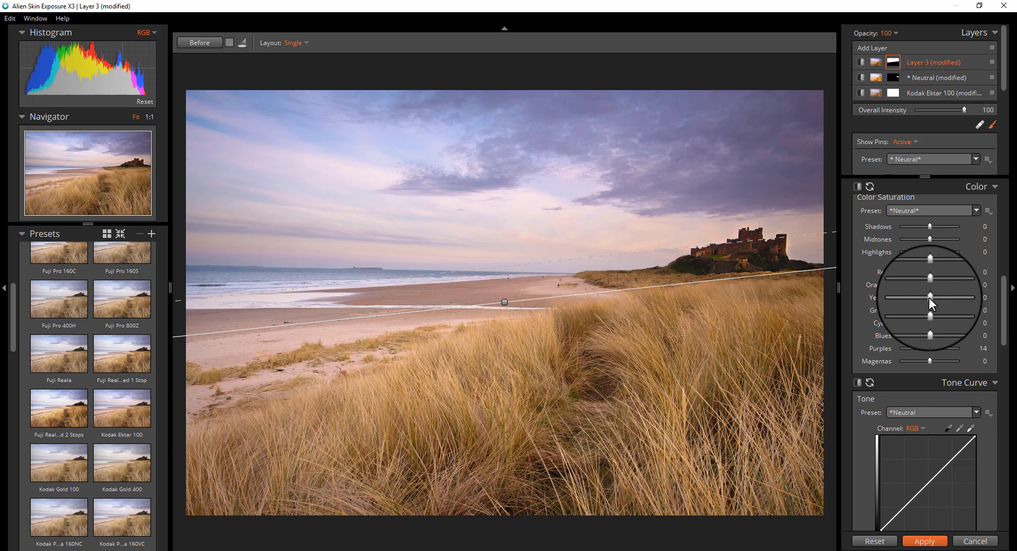
{"action": "left_click_drag", "start_coordinate": [934, 301], "coordinate": [932, 284]}
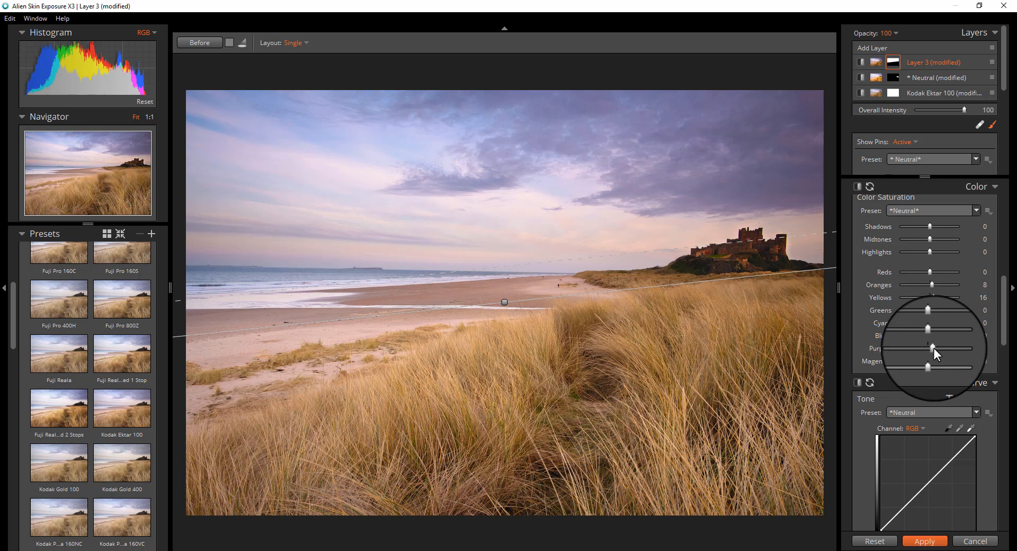
{"action": "left_click_drag", "start_coordinate": [930, 335], "coordinate": [927, 332]}
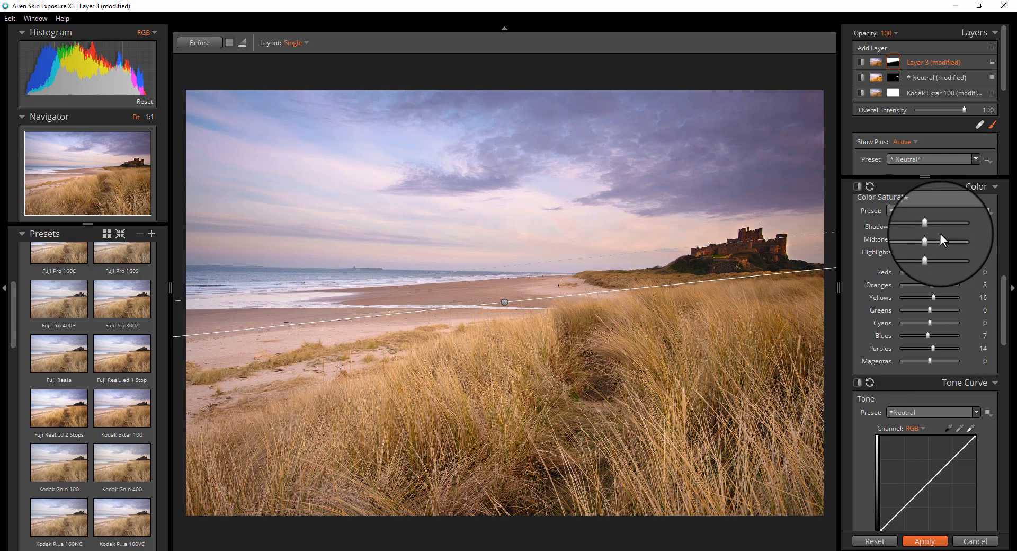
{"action": "left_click_drag", "start_coordinate": [931, 253], "coordinate": [936, 255]}
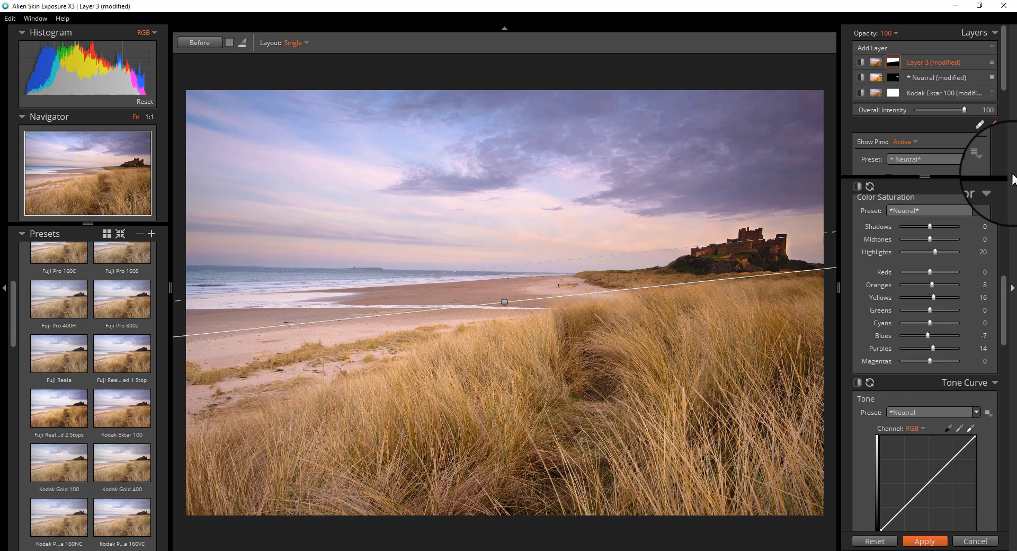
- Partly erase the sky layer's mask over the dark clouds above the castle, using the mask overlay as a guide
{"action": "scroll", "coordinate": [999, 189], "scroll_direction": "up", "scroll_amount": 5}
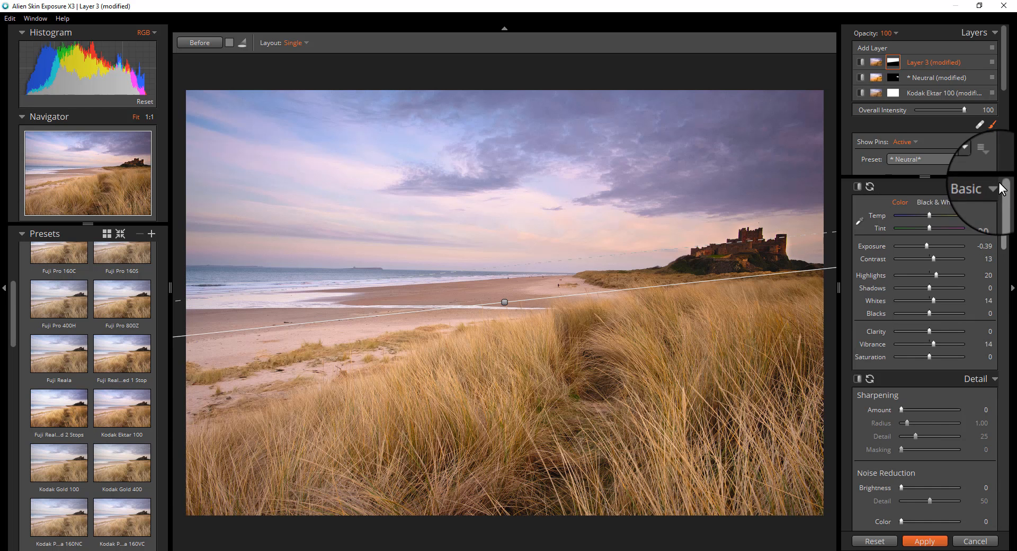
{"action": "mouse_move", "coordinate": [932, 186]}
{"action": "left_mouse_down"}
{"action": "mouse_move", "coordinate": [935, 385]}
{"action": "mouse_move", "coordinate": [932, 352]}
{"action": "left_mouse_up"}
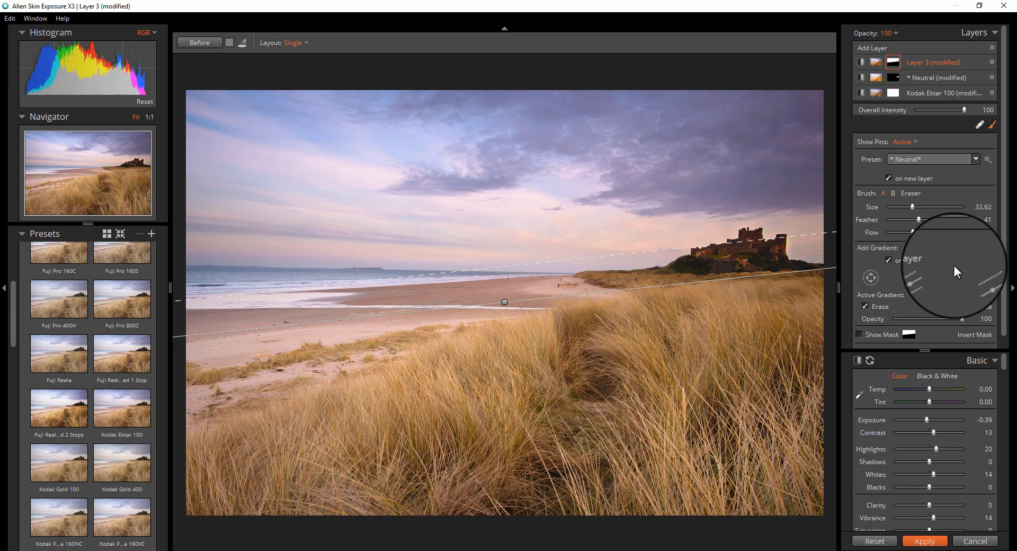
{"action": "left_click", "coordinate": [889, 177]}
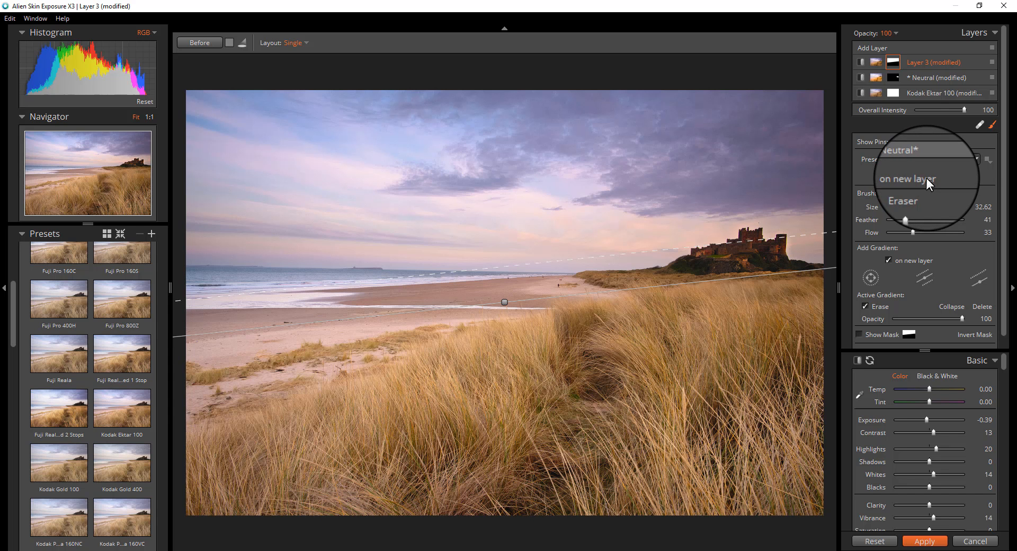
{"action": "left_click", "coordinate": [918, 195]}
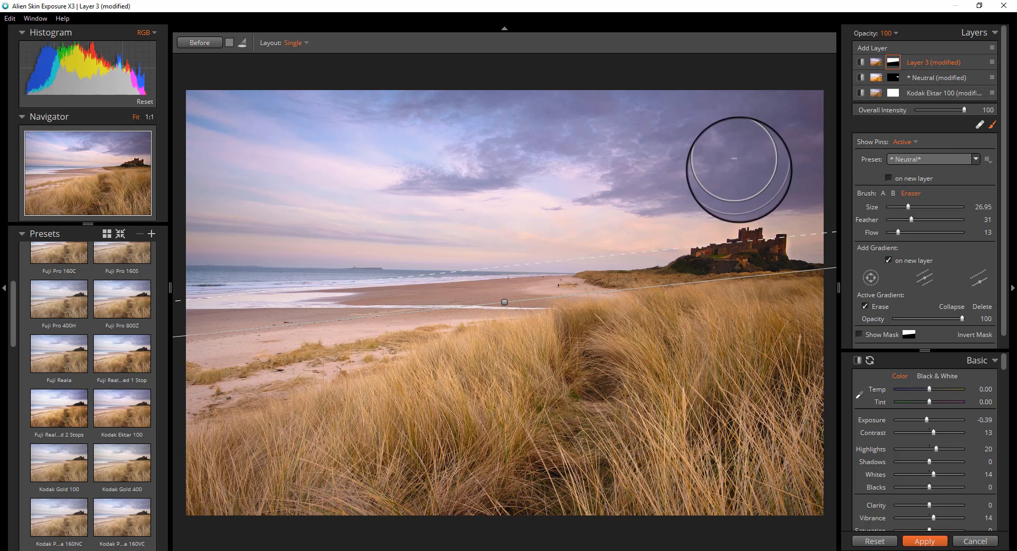
{"action": "left_click", "coordinate": [859, 335]}
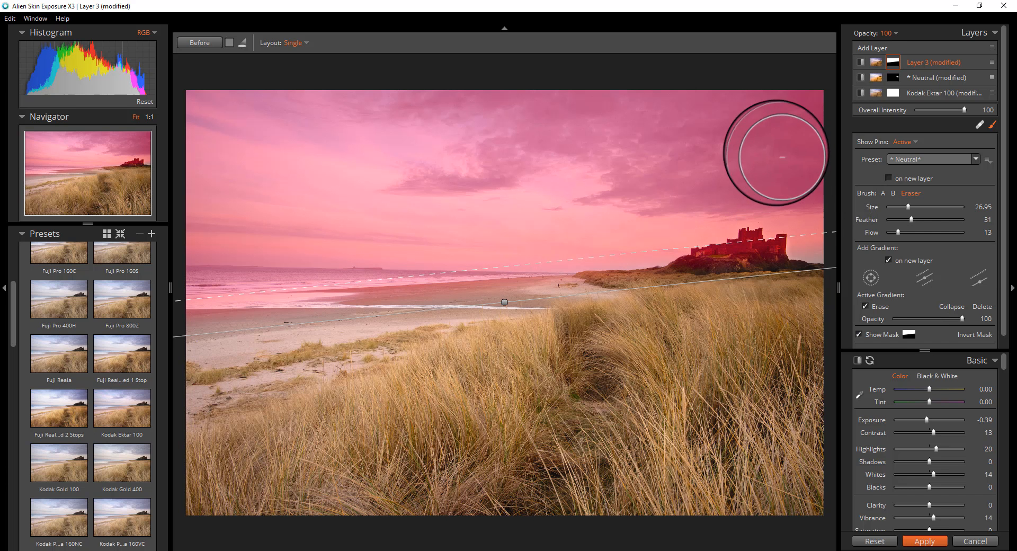
{"action": "mouse_move", "coordinate": [765, 110]}
{"action": "left_mouse_down"}
{"action": "mouse_move", "coordinate": [742, 114]}
{"action": "mouse_move", "coordinate": [757, 128]}
{"action": "mouse_move", "coordinate": [752, 155]}
{"action": "left_mouse_up"}
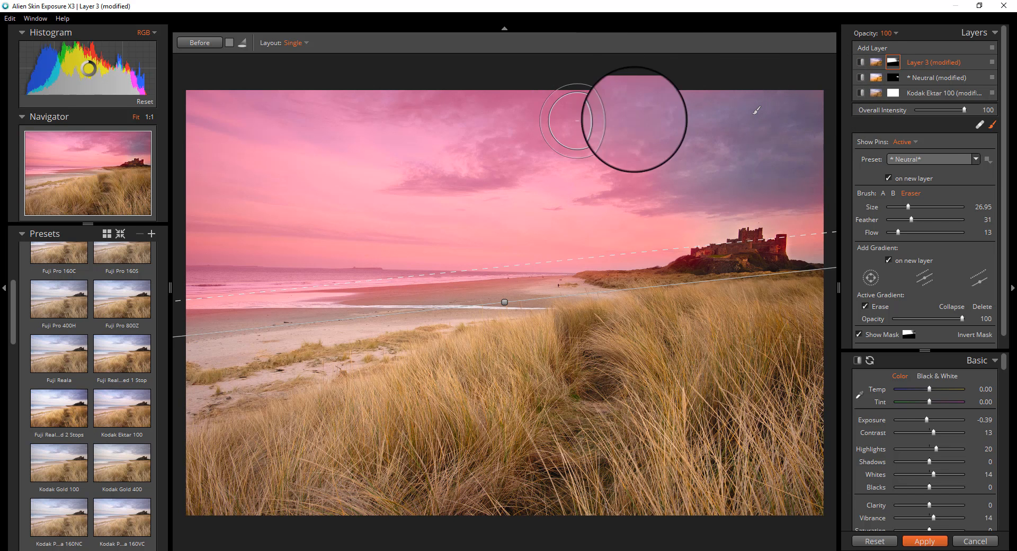
{"action": "left_click", "coordinate": [859, 334]}
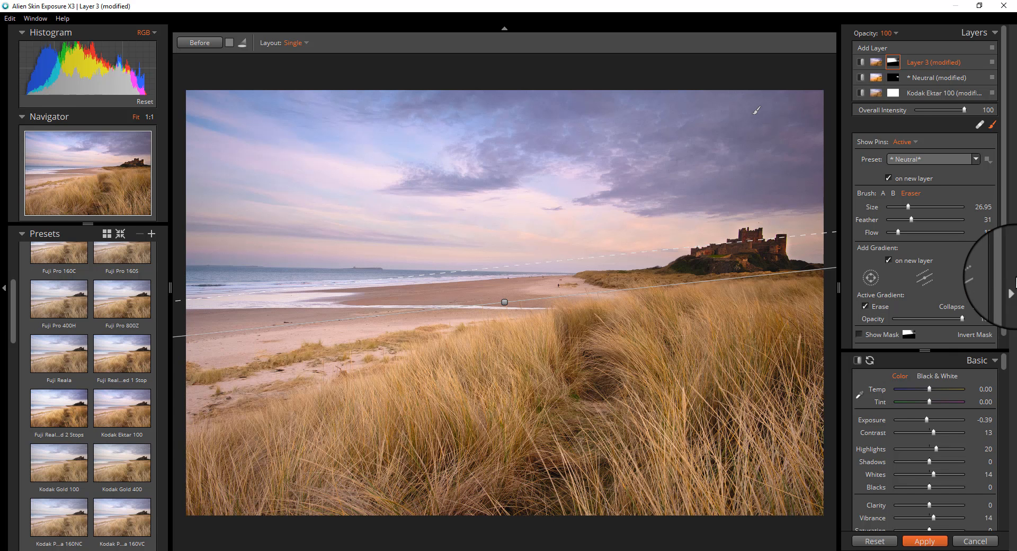
- Add a half-plane gradient on a new layer and narrow, tilt and lower it so its mask covers the foreground dune grass
{"action": "left_click_drag", "start_coordinate": [1006, 305], "coordinate": [1007, 331]}
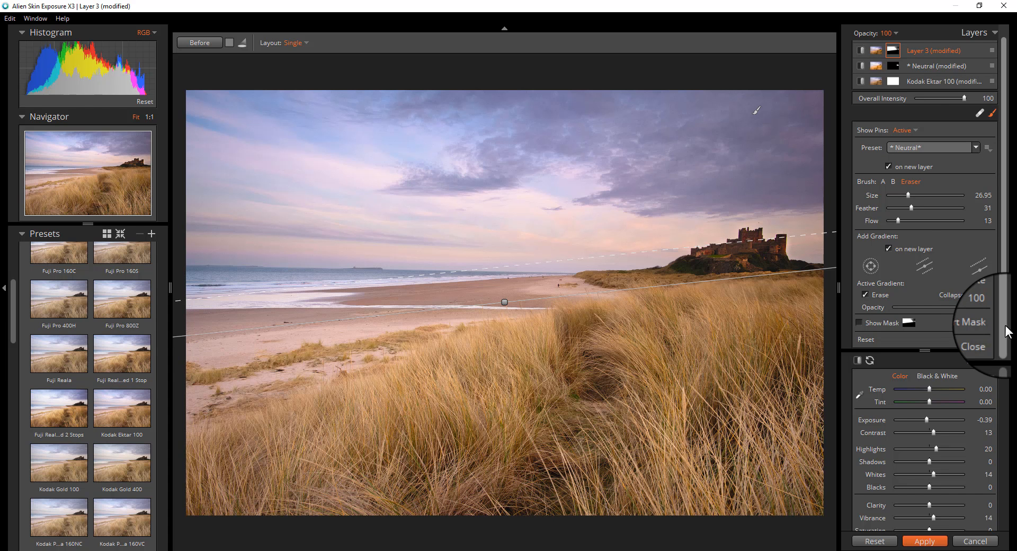
{"action": "left_click", "coordinate": [978, 266]}
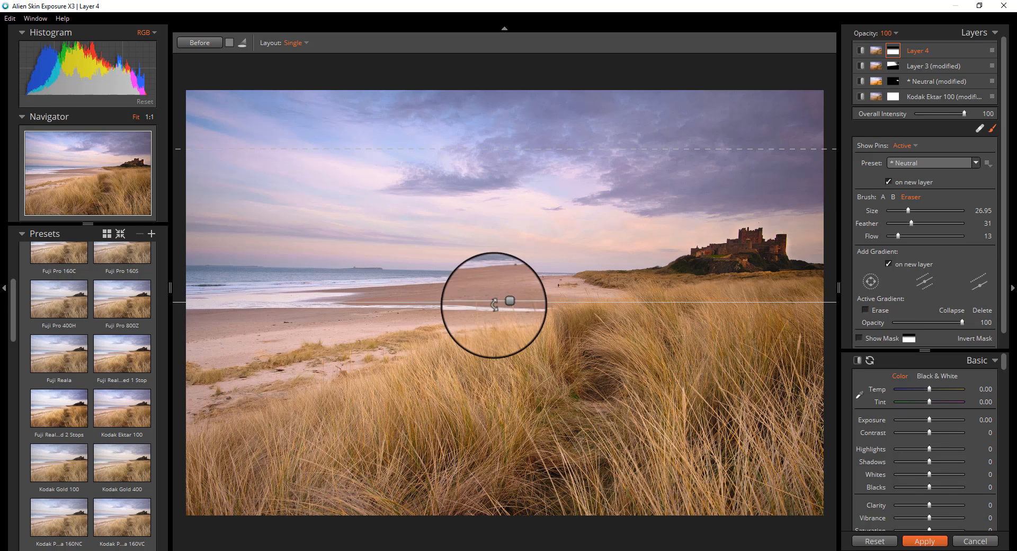
{"action": "left_click", "coordinate": [859, 338]}
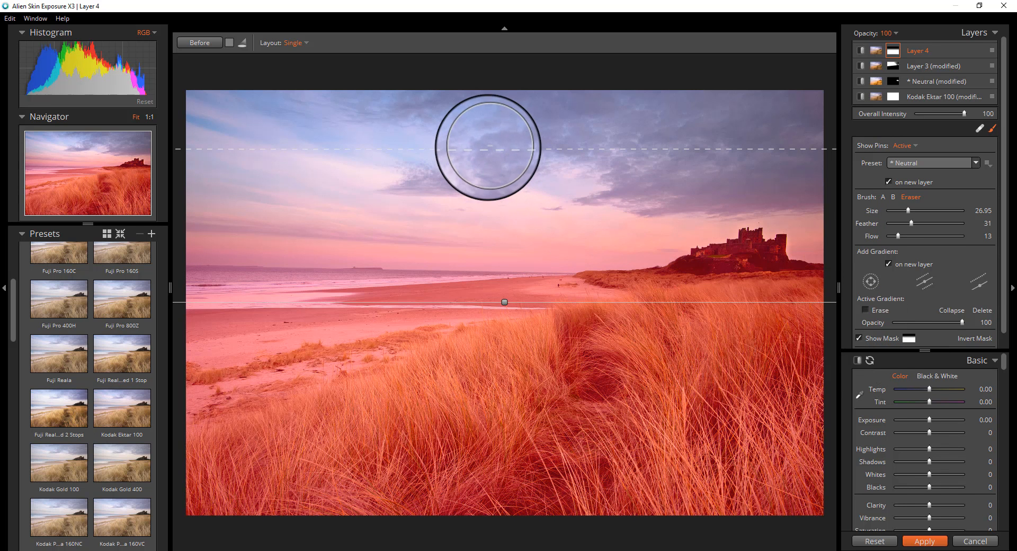
{"action": "left_click_drag", "start_coordinate": [484, 148], "coordinate": [483, 250]}
{"action": "mouse_move", "coordinate": [431, 301]}
{"action": "left_mouse_down"}
{"action": "mouse_move", "coordinate": [434, 325]}
{"action": "mouse_move", "coordinate": [428, 319]}
{"action": "left_mouse_up"}
{"action": "left_click_drag", "start_coordinate": [504, 303], "coordinate": [506, 356]}
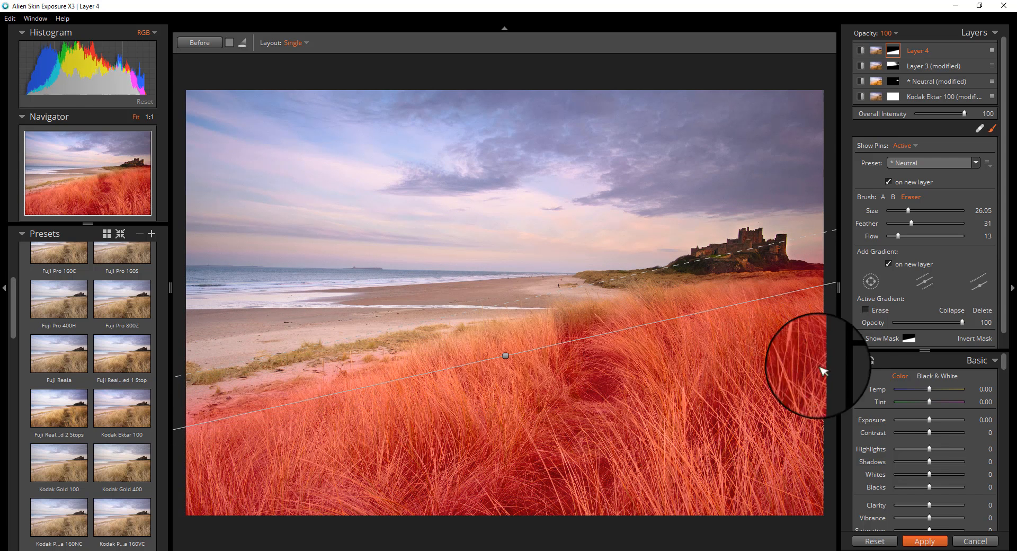
{"action": "left_click_drag", "start_coordinate": [506, 356], "coordinate": [504, 346]}
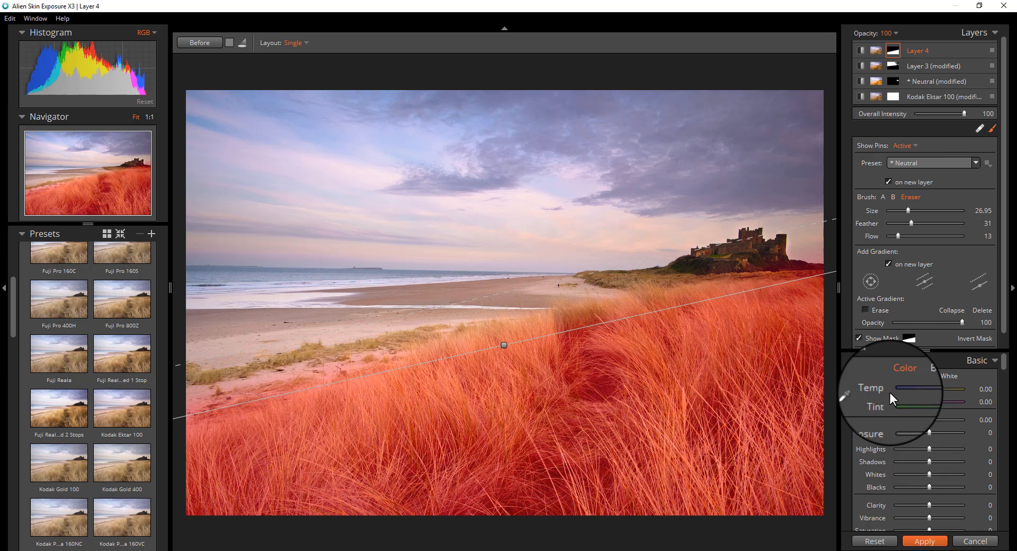
{"action": "left_click", "coordinate": [859, 338]}
- Set the grass layer's Midtones color saturation to 18 and raise its Yellows saturation slightly
{"action": "left_click_drag", "start_coordinate": [955, 350], "coordinate": [946, 261]}
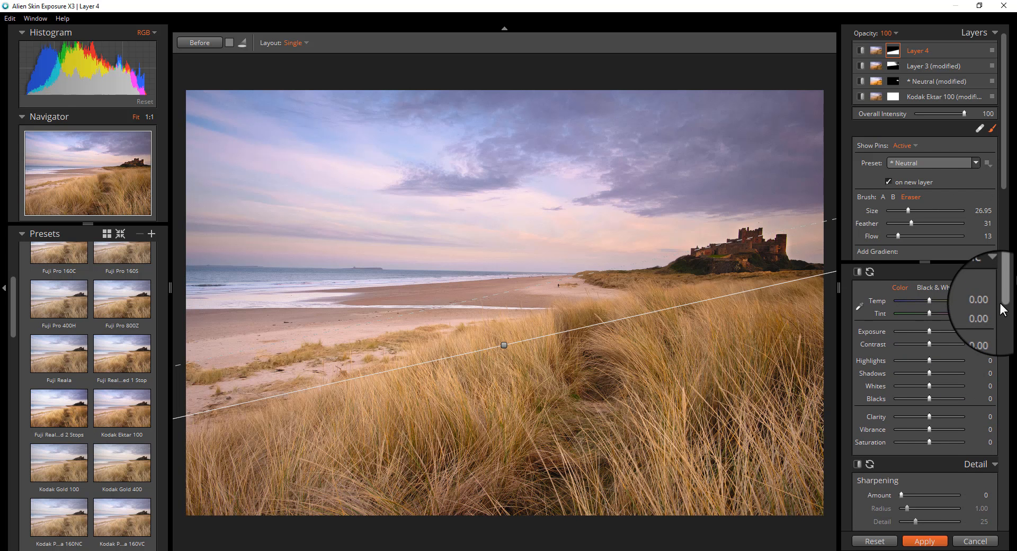
{"action": "left_click_drag", "start_coordinate": [1003, 308], "coordinate": [1003, 374]}
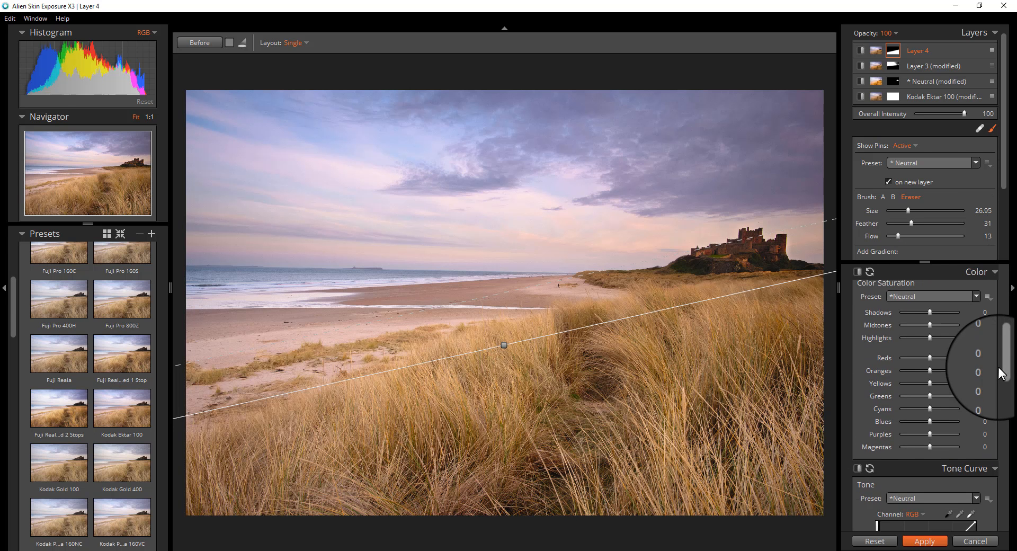
{"action": "left_click_drag", "start_coordinate": [930, 325], "coordinate": [934, 324]}
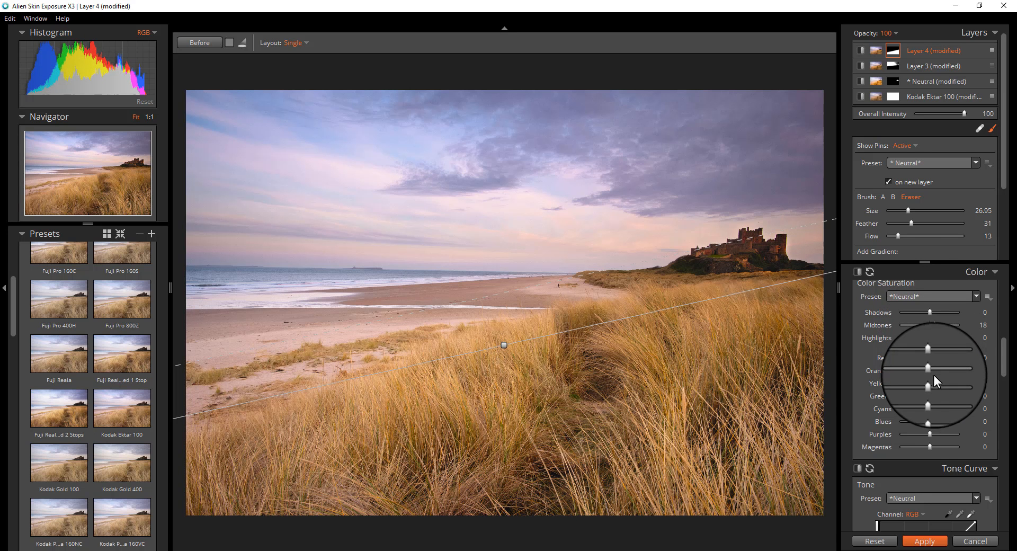
{"action": "left_click_drag", "start_coordinate": [931, 385], "coordinate": [933, 390]}
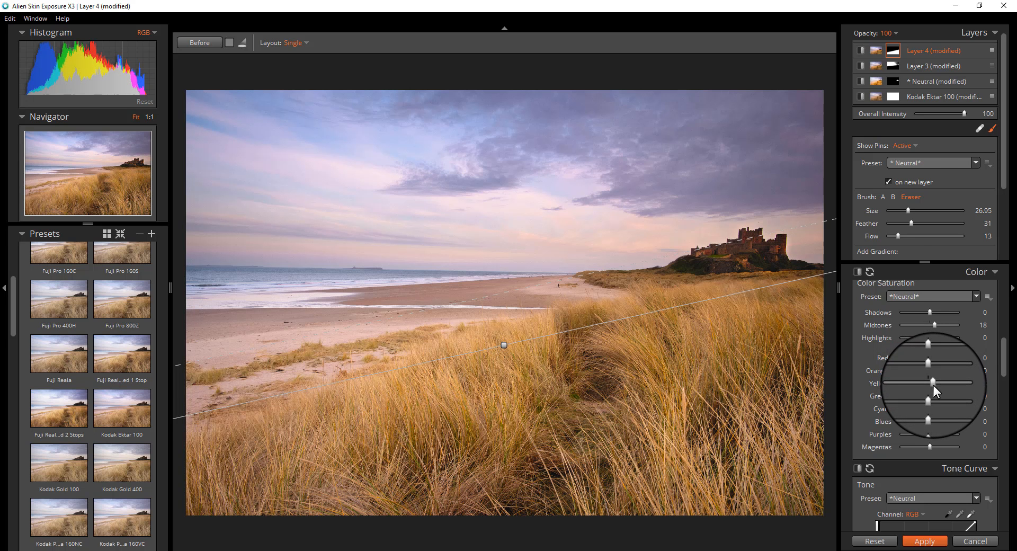
- Set the grass layer's basic adjustments to Exposure -0.23, Contrast 14, Highlights 22, Whites 13, Clarity 9 and Vibrance 8
{"action": "left_click_drag", "start_coordinate": [1003, 368], "coordinate": [1003, 283]}
{"action": "left_click_drag", "start_coordinate": [930, 416], "coordinate": [932, 420]}
{"action": "left_click_drag", "start_coordinate": [927, 343], "coordinate": [941, 370]}
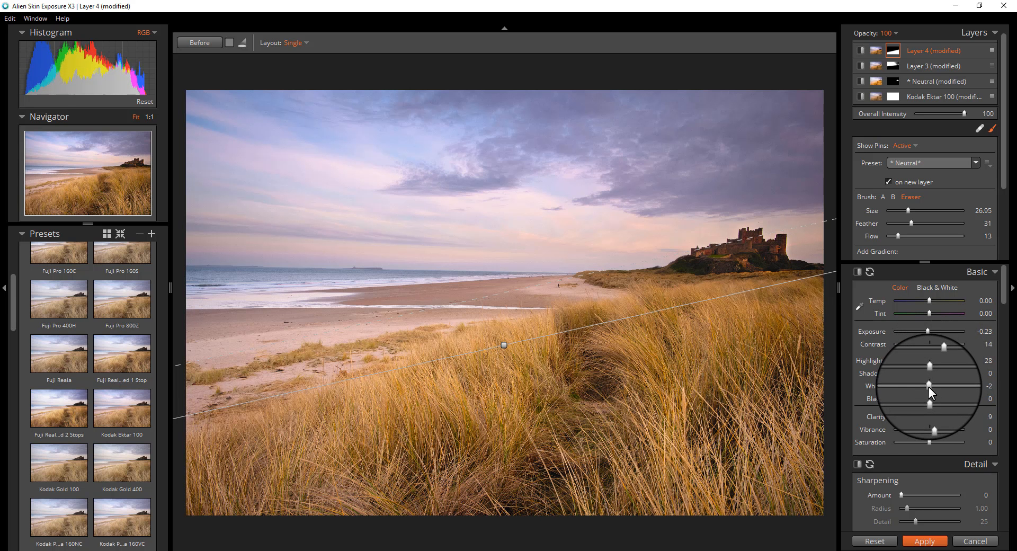
{"action": "left_click_drag", "start_coordinate": [927, 390], "coordinate": [935, 393]}
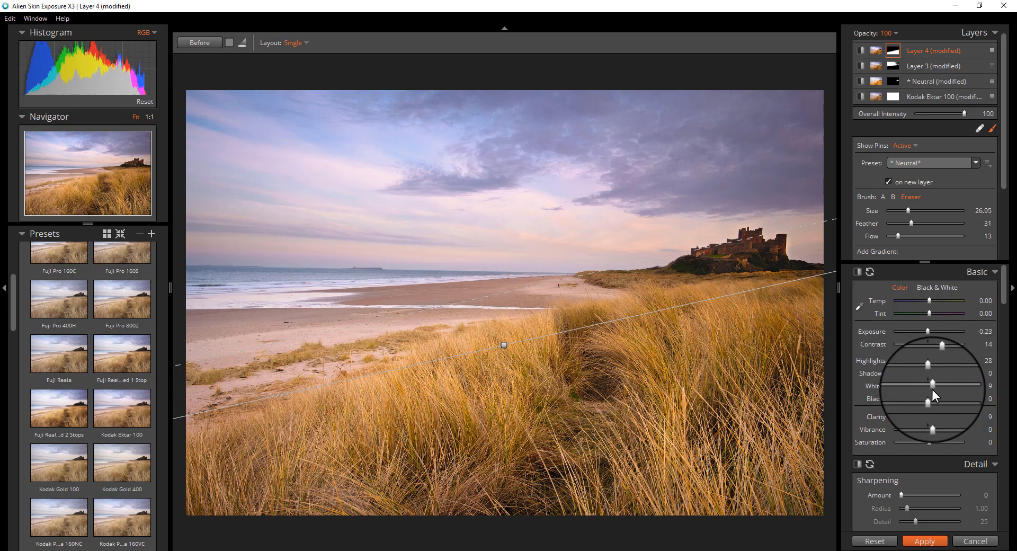
{"action": "left_click_drag", "start_coordinate": [943, 358], "coordinate": [937, 359]}
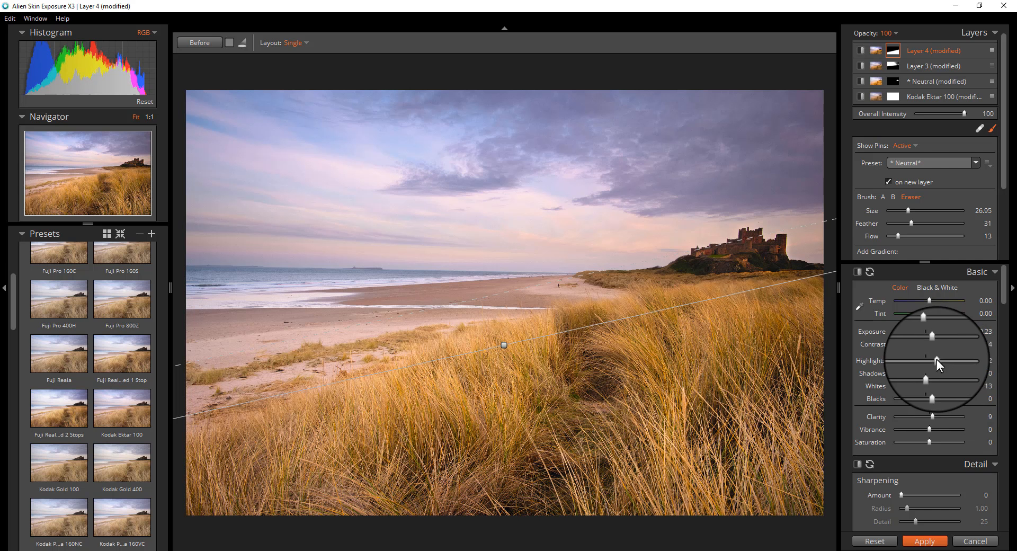
{"action": "left_click_drag", "start_coordinate": [930, 428], "coordinate": [932, 428]}
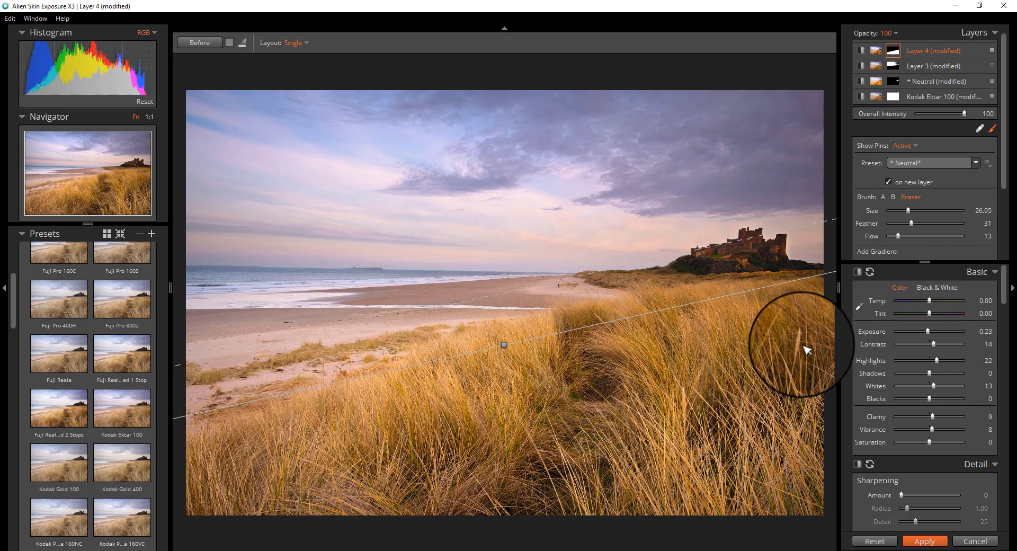
- Select the Kodak Ektar 100 base layer and compare the edited image with its before view
{"action": "left_click_drag", "start_coordinate": [924, 262], "coordinate": [928, 332]}
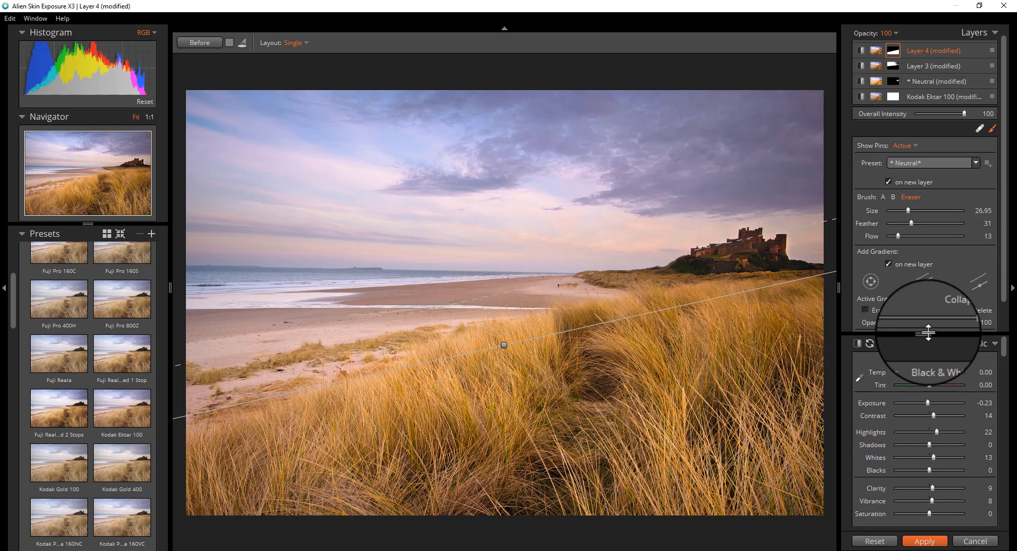
{"action": "left_click", "coordinate": [942, 97]}
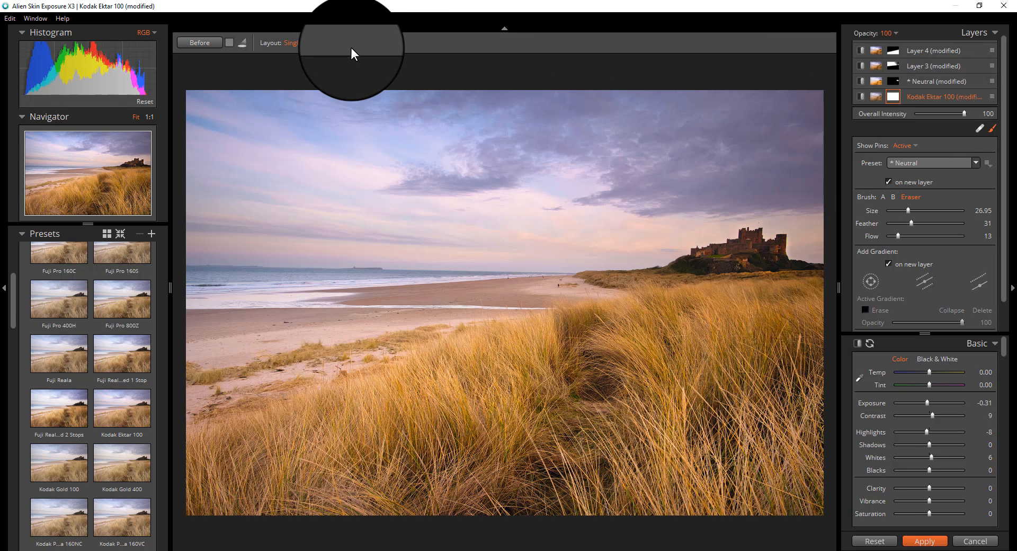
{"action": "left_click", "coordinate": [201, 42]}
{"action": "left_click", "coordinate": [201, 41]}
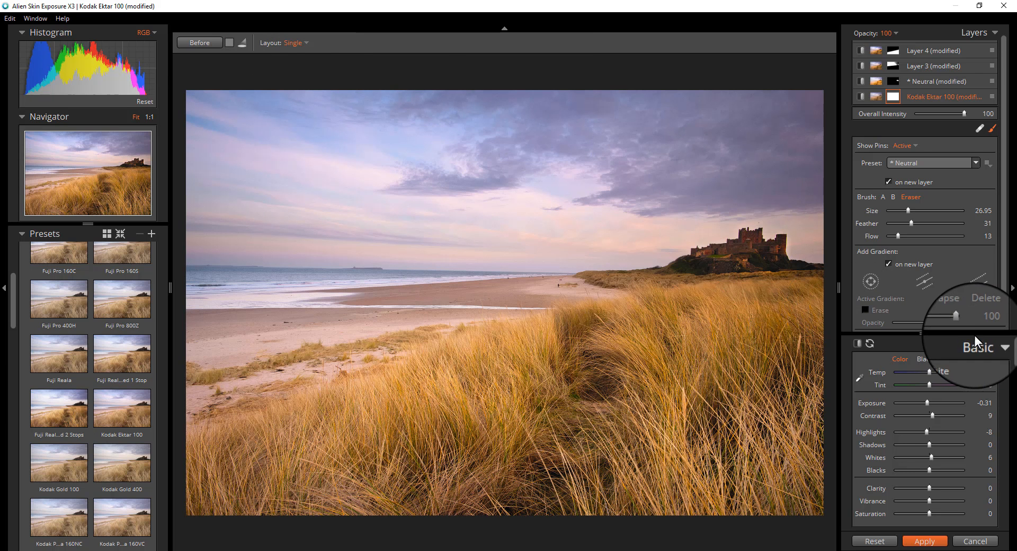
- Apply the Subtle - Black vignette preset to the Kodak Ektar 100 layer
{"action": "left_click_drag", "start_coordinate": [975, 336], "coordinate": [980, 128]}
{"action": "left_click_drag", "start_coordinate": [1005, 168], "coordinate": [1003, 344]}
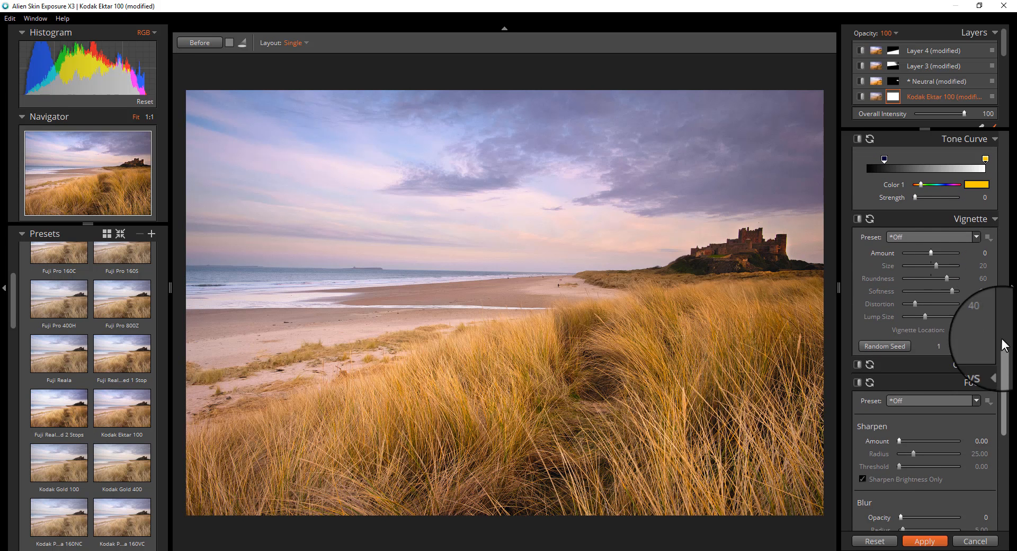
{"action": "left_click", "coordinate": [924, 237]}
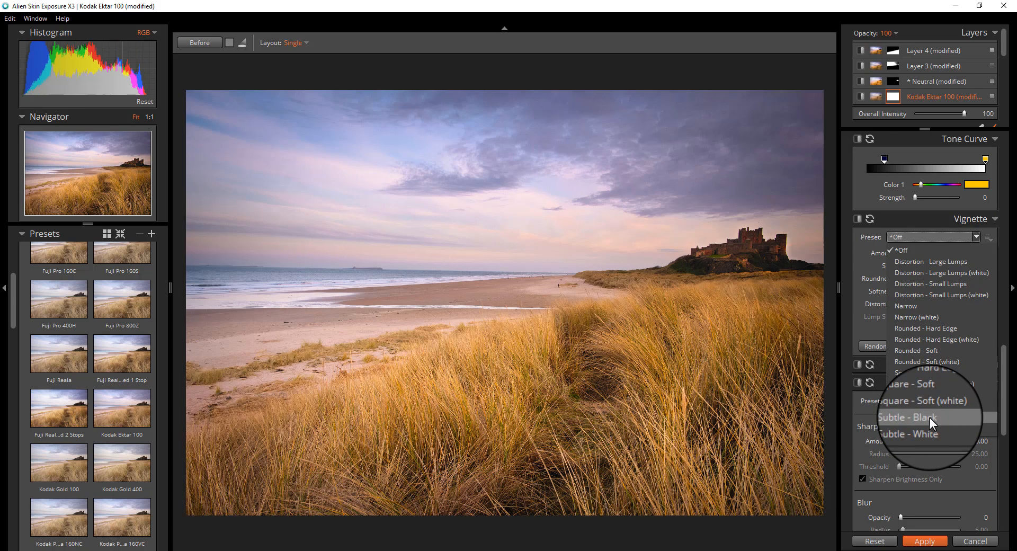
{"action": "left_click", "coordinate": [930, 418]}
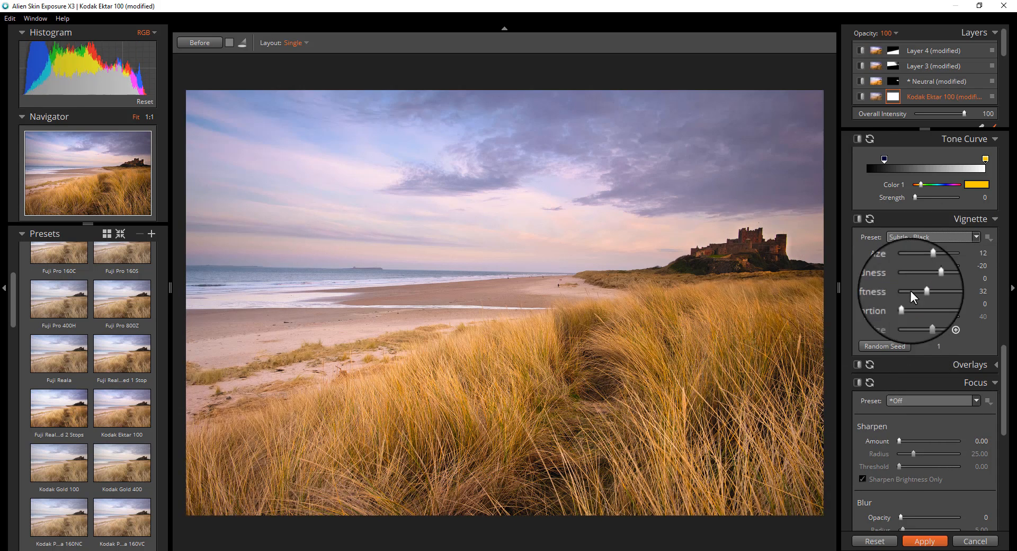
- Center the vignette on the dunes between beach and castle and set Amount 22, Size -2, Roundness 10 and Softness 55
{"action": "left_click", "coordinate": [956, 330]}
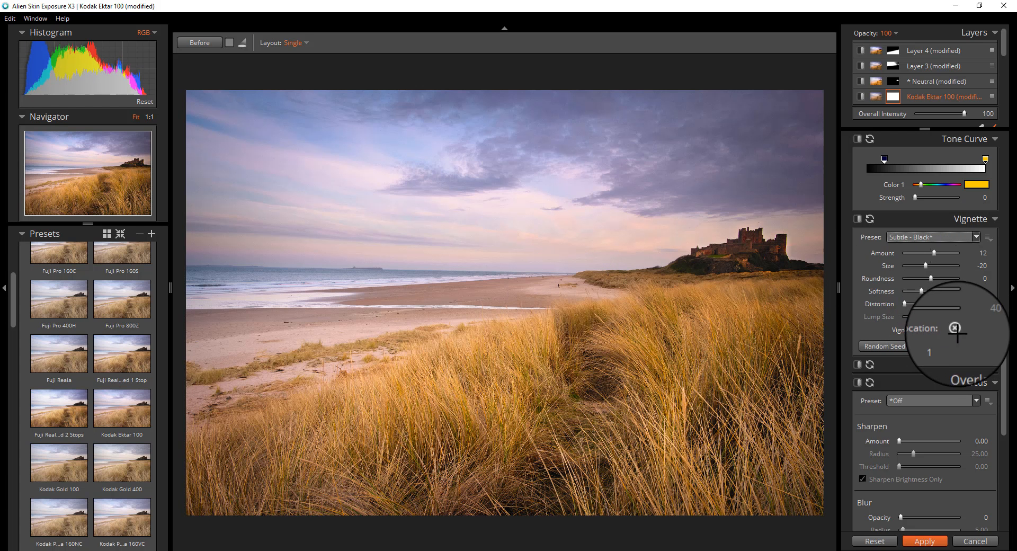
{"action": "left_click", "coordinate": [594, 303]}
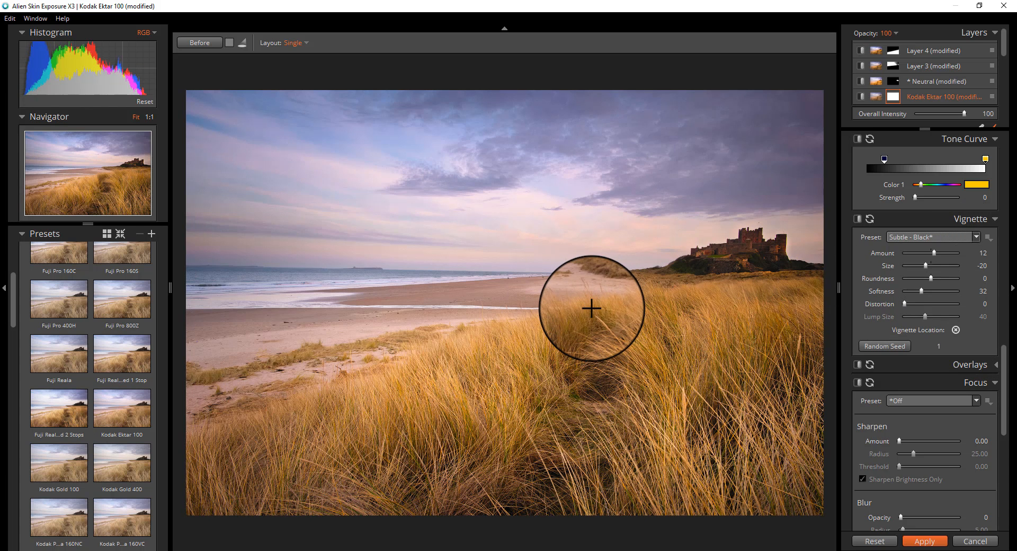
{"action": "left_click", "coordinate": [956, 329]}
{"action": "left_click_drag", "start_coordinate": [667, 290], "coordinate": [627, 304]}
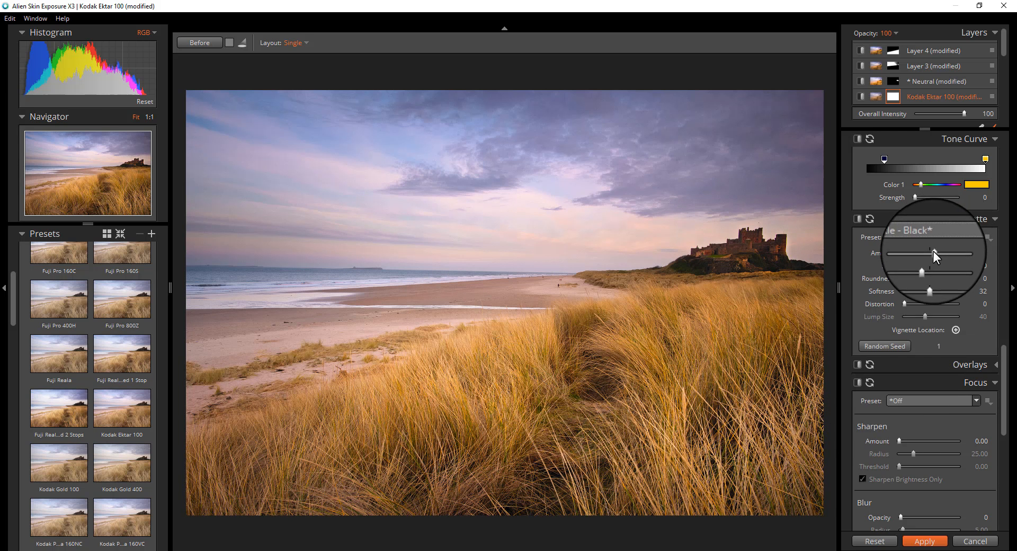
{"action": "left_click_drag", "start_coordinate": [934, 252], "coordinate": [937, 254]}
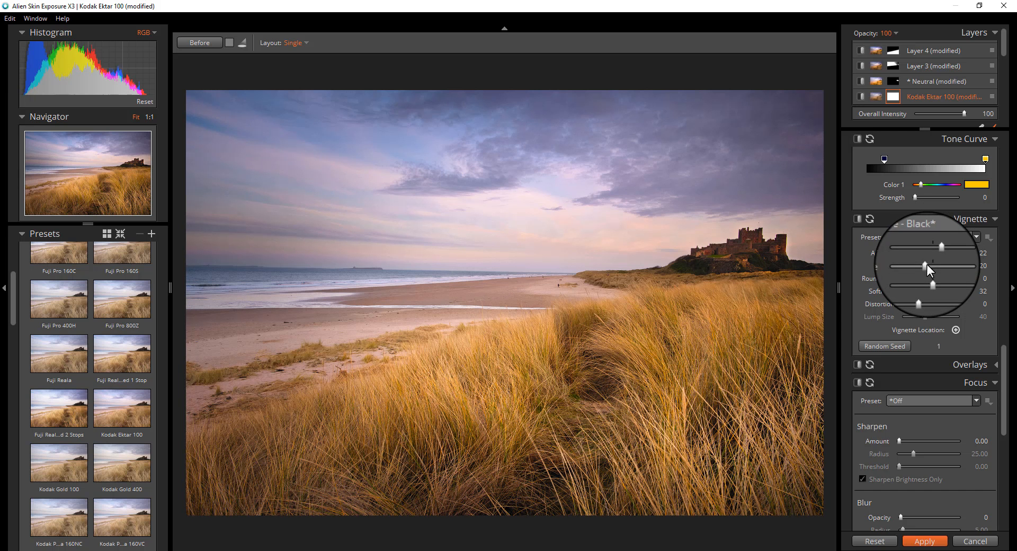
{"action": "left_click_drag", "start_coordinate": [929, 266], "coordinate": [934, 297]}
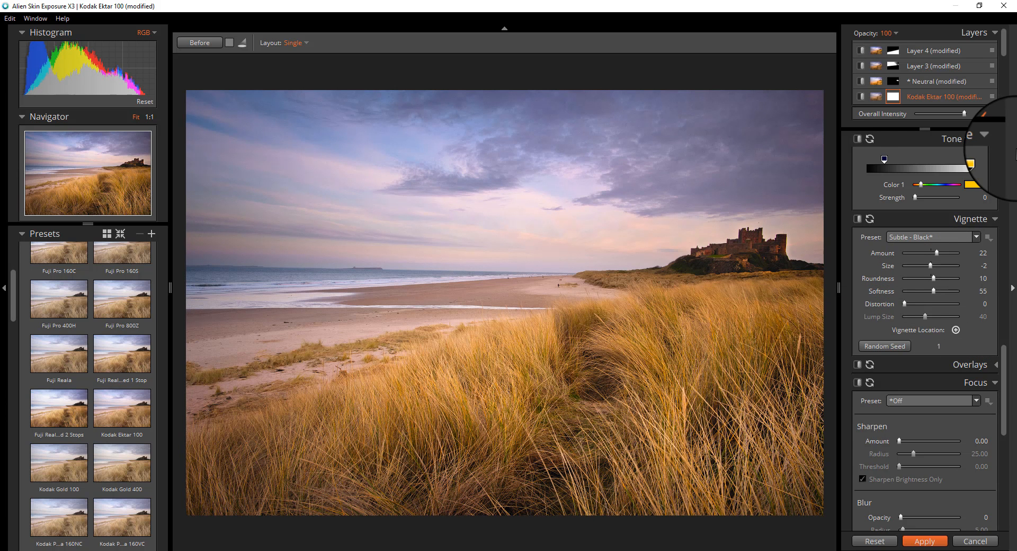
- Set the base layer's Purples color saturation to 20 and apply the whole edit to the image in Photoshop
{"action": "left_click_drag", "start_coordinate": [1005, 371], "coordinate": [1000, 256]}
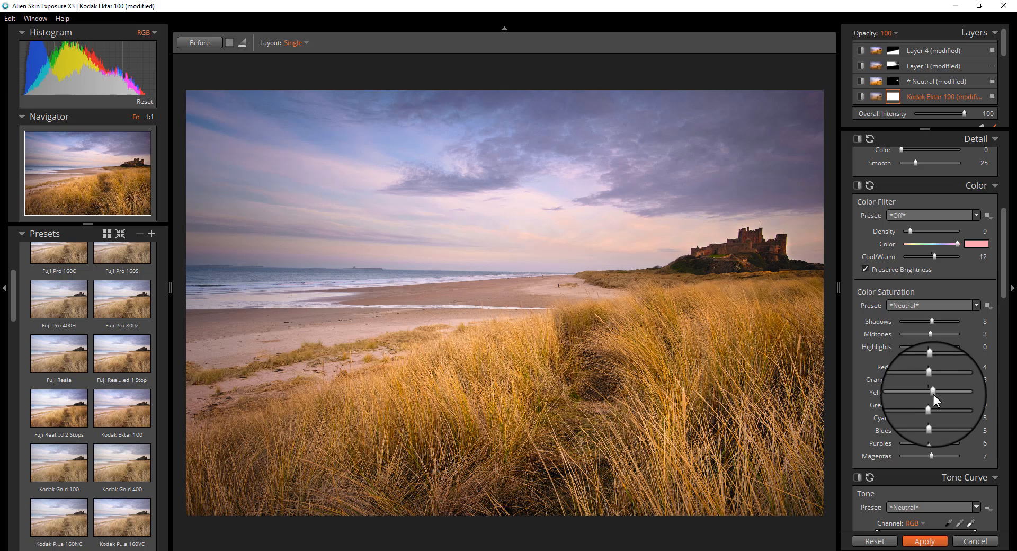
{"action": "left_click_drag", "start_coordinate": [934, 445], "coordinate": [935, 447]}
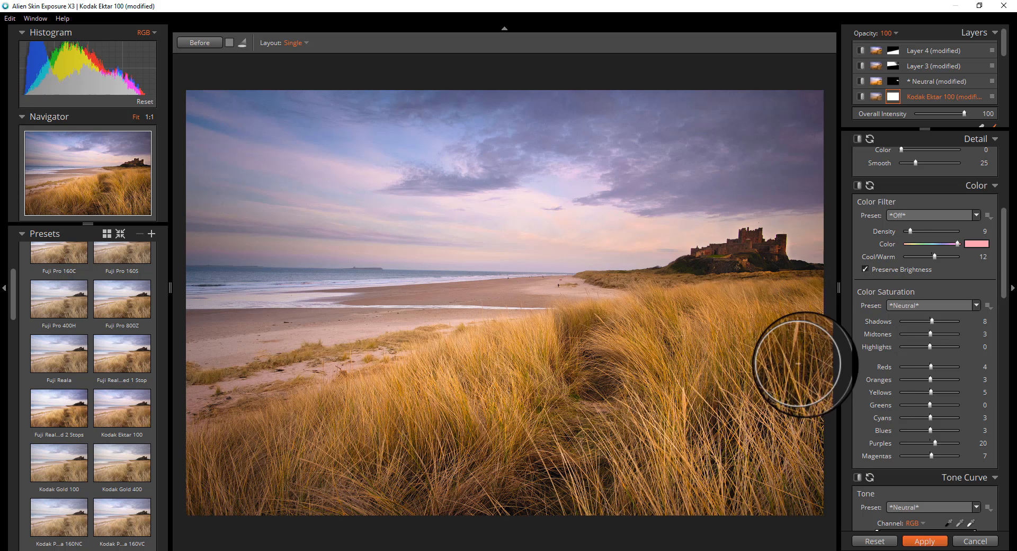
{"action": "left_click", "coordinate": [931, 544]}
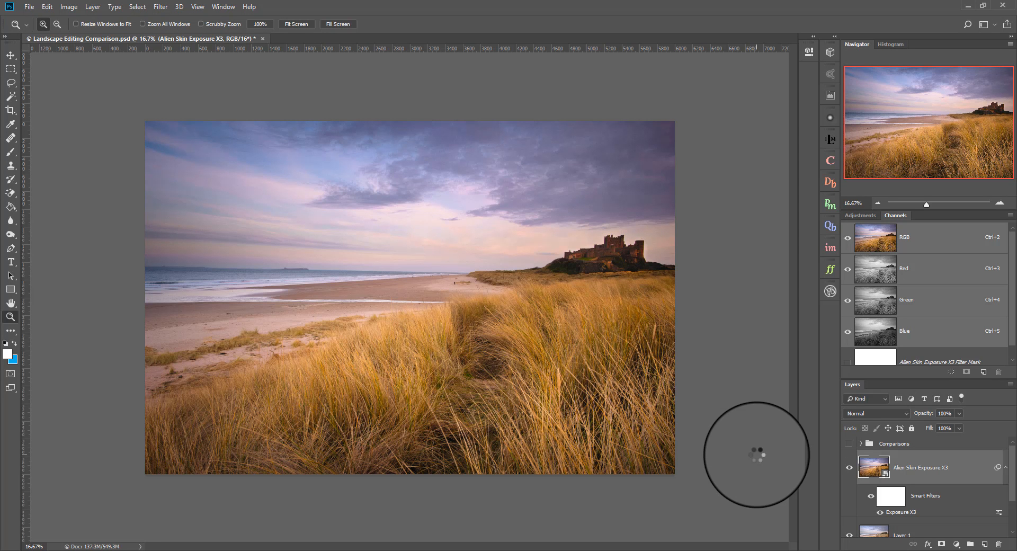
- Compare the Alien Skin Exposure X3 layer with the original photo and with the Comparisons group by toggling their visibility
{"action": "left_click", "coordinate": [849, 467]}
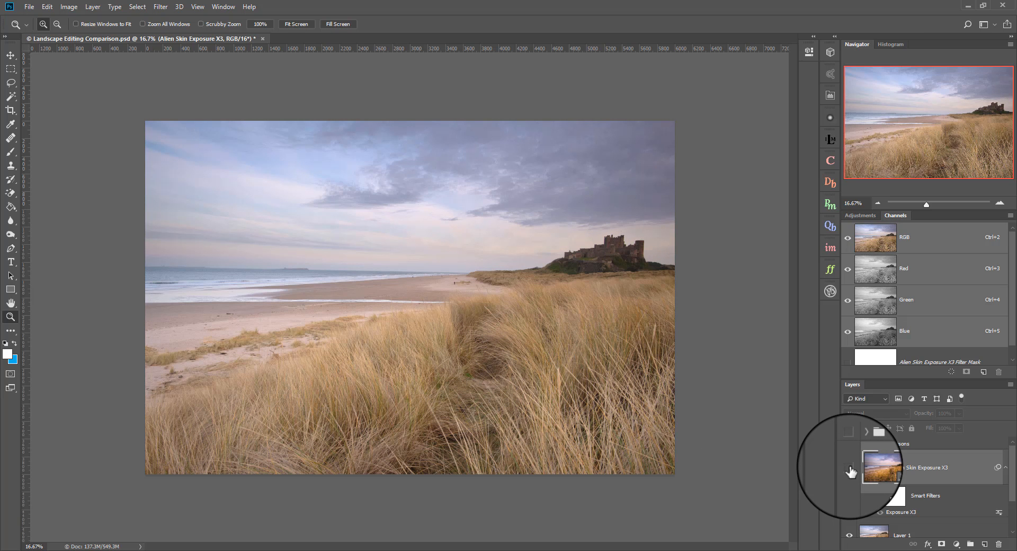
{"action": "left_click", "coordinate": [849, 467]}
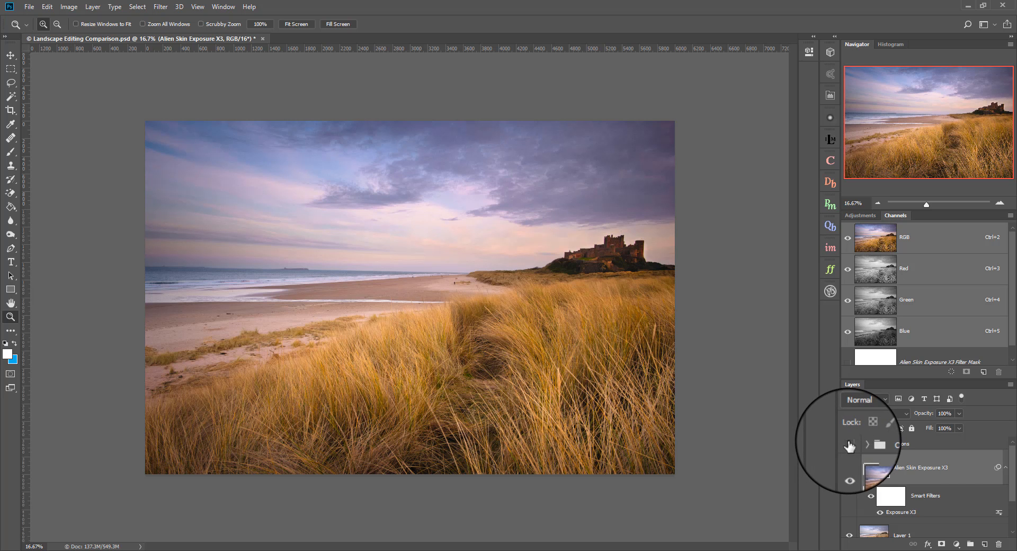
{"action": "left_click", "coordinate": [850, 445]}
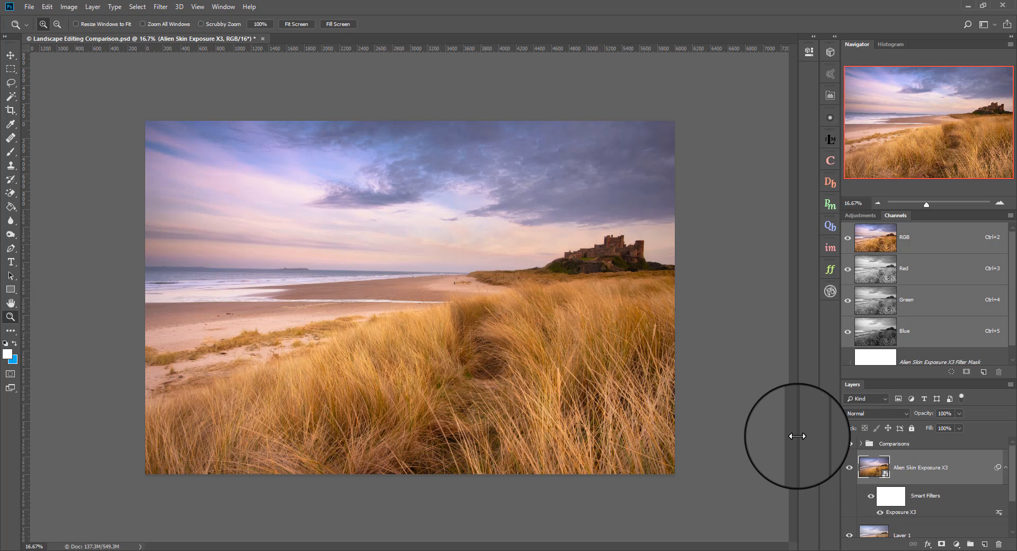
{"action": "left_click", "coordinate": [850, 445]}
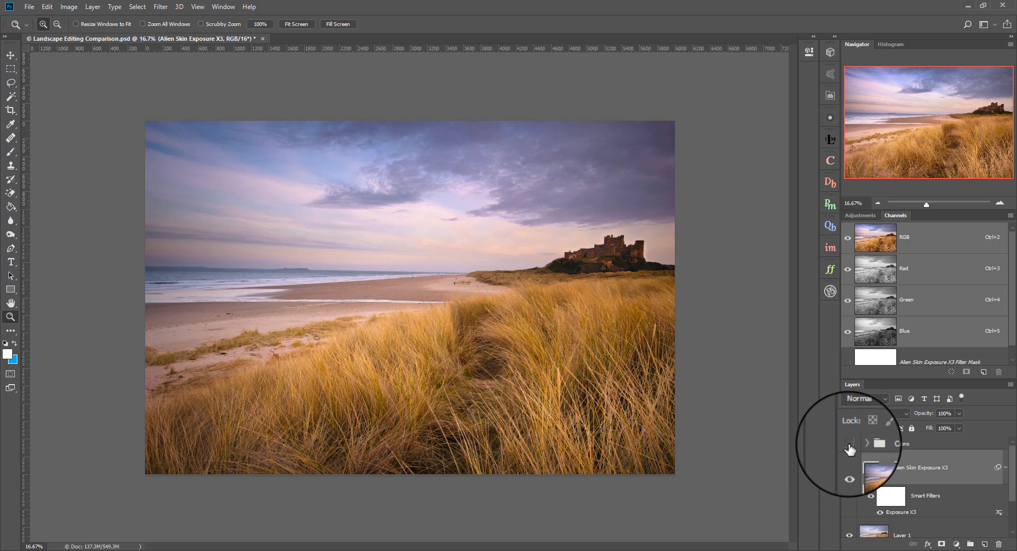
{"action": "left_click", "coordinate": [849, 445]}
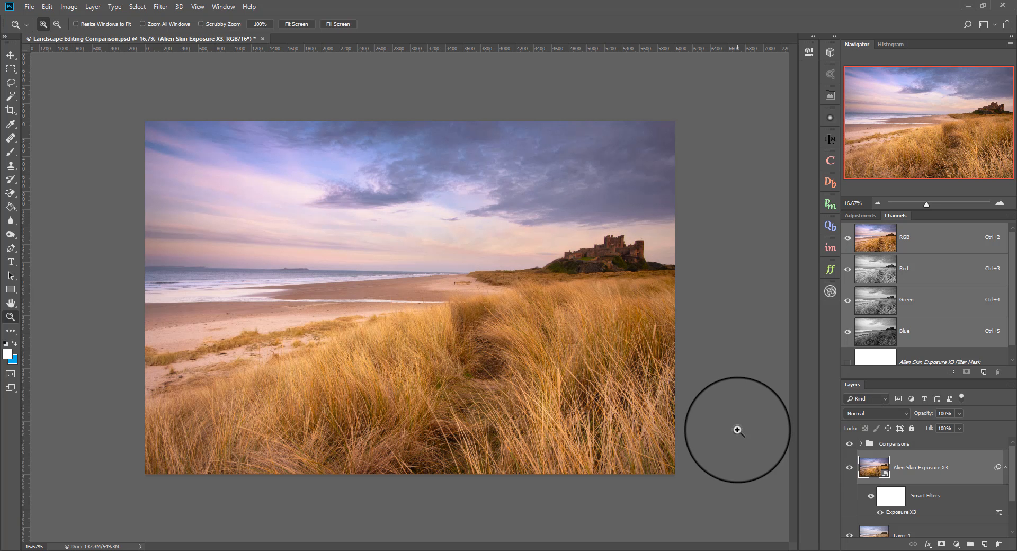
{"action": "left_click", "coordinate": [850, 444]}
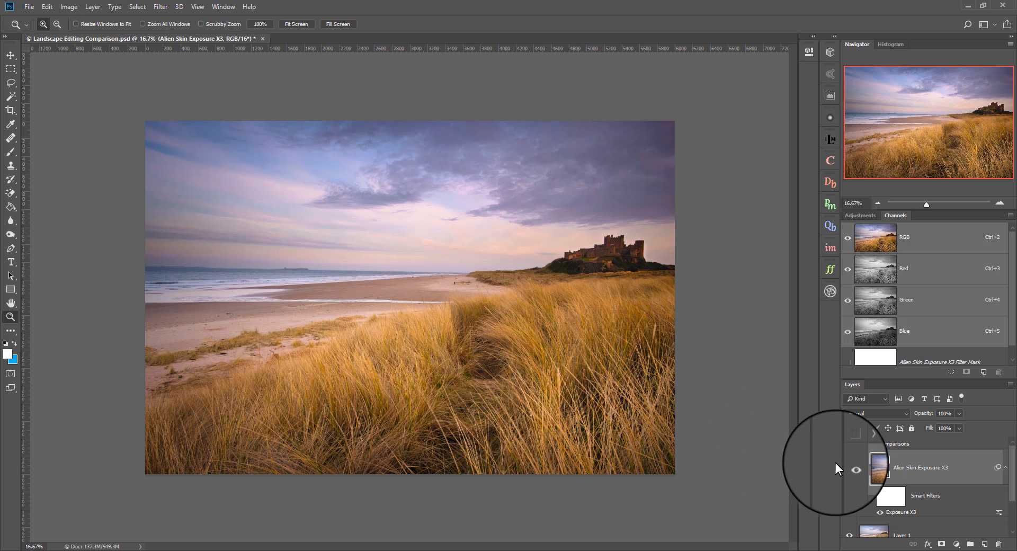
{"action": "left_click", "coordinate": [849, 468]}
{"action": "left_click", "coordinate": [850, 468]}
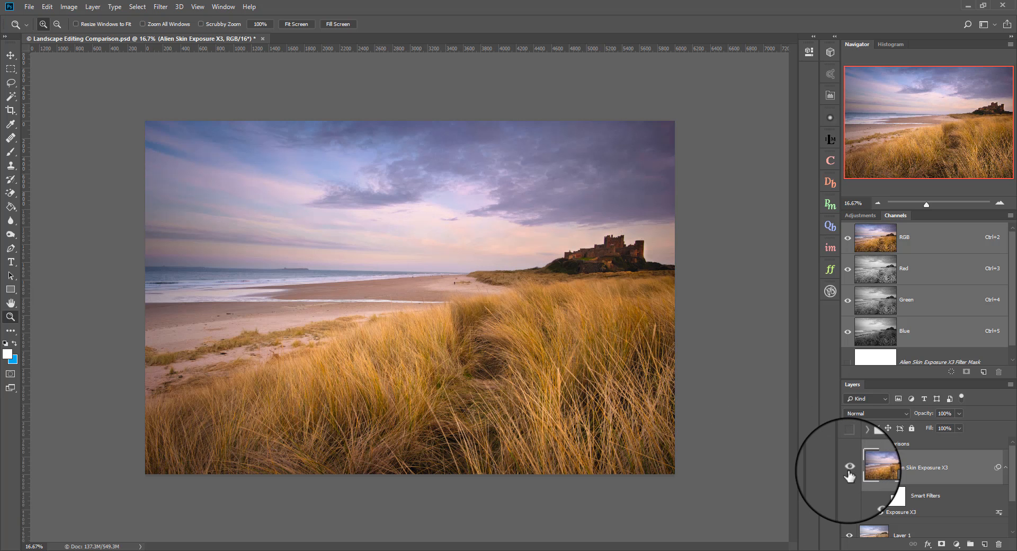
{"action": "left_click", "coordinate": [849, 469]}
{"action": "left_click", "coordinate": [850, 470]}
{"action": "left_click", "coordinate": [849, 445]}
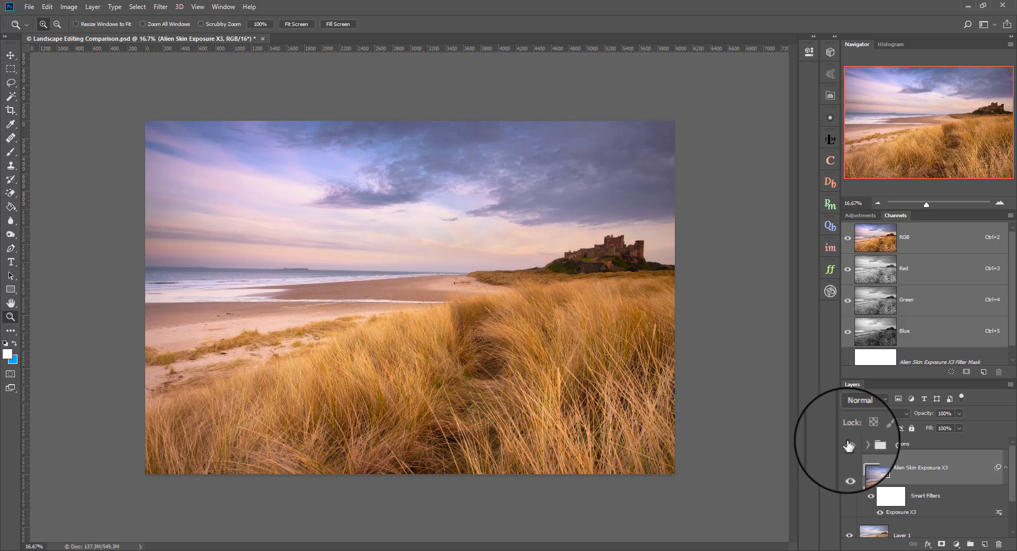
{"action": "left_click", "coordinate": [849, 446]}
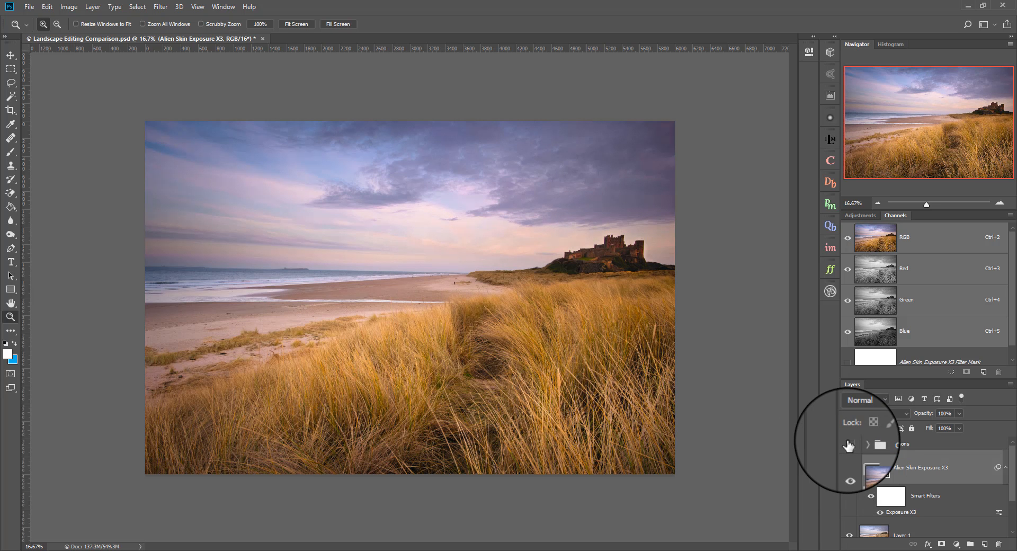
{"action": "left_click", "coordinate": [849, 445]}
{"action": "left_click", "coordinate": [850, 445]}
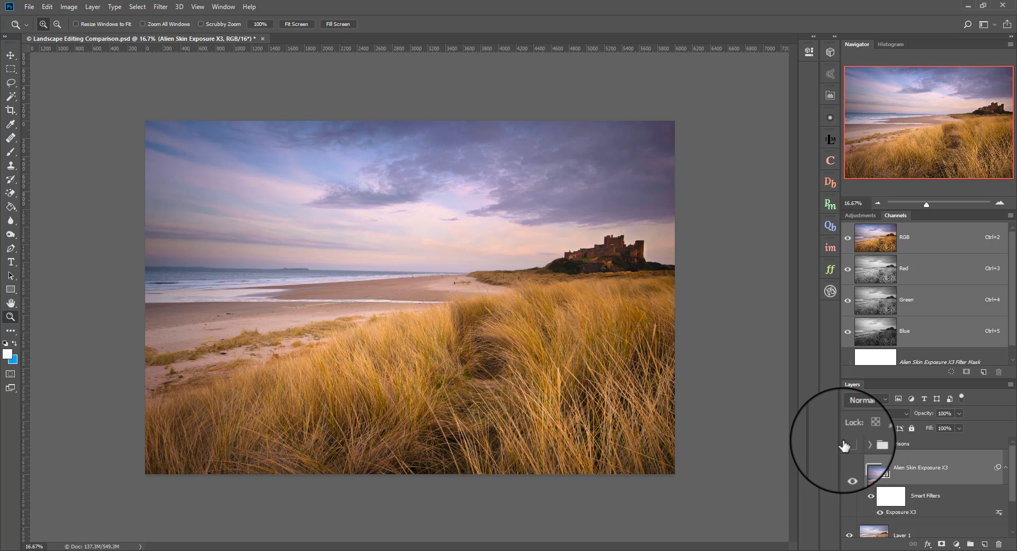